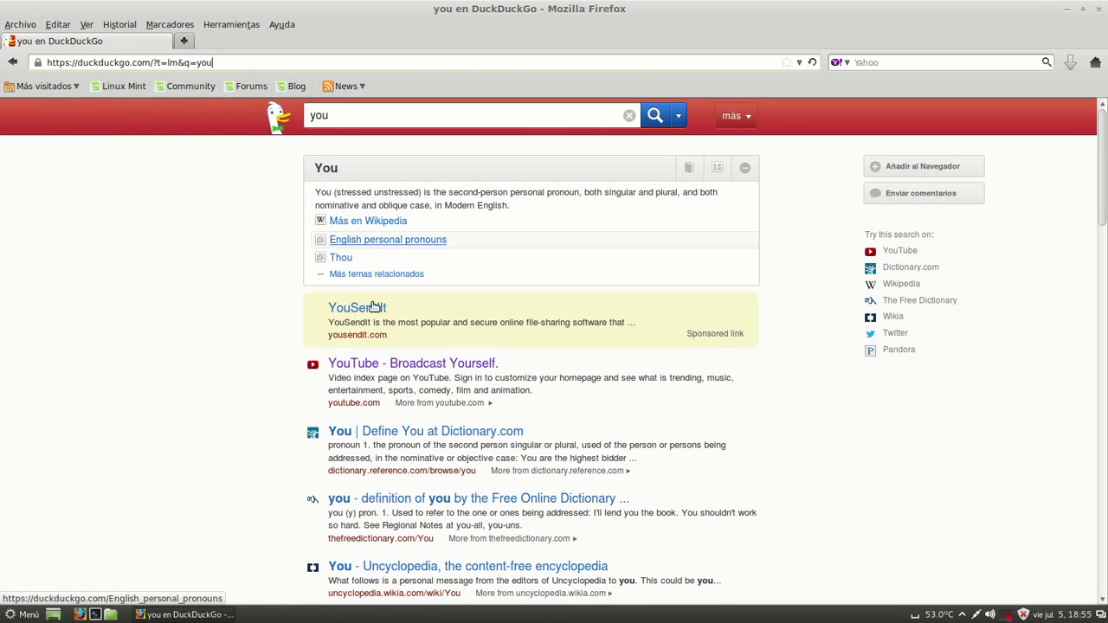
- Open the YouTube site from the search results and search it for "todoubuntu yarod 39"
click(372, 366)
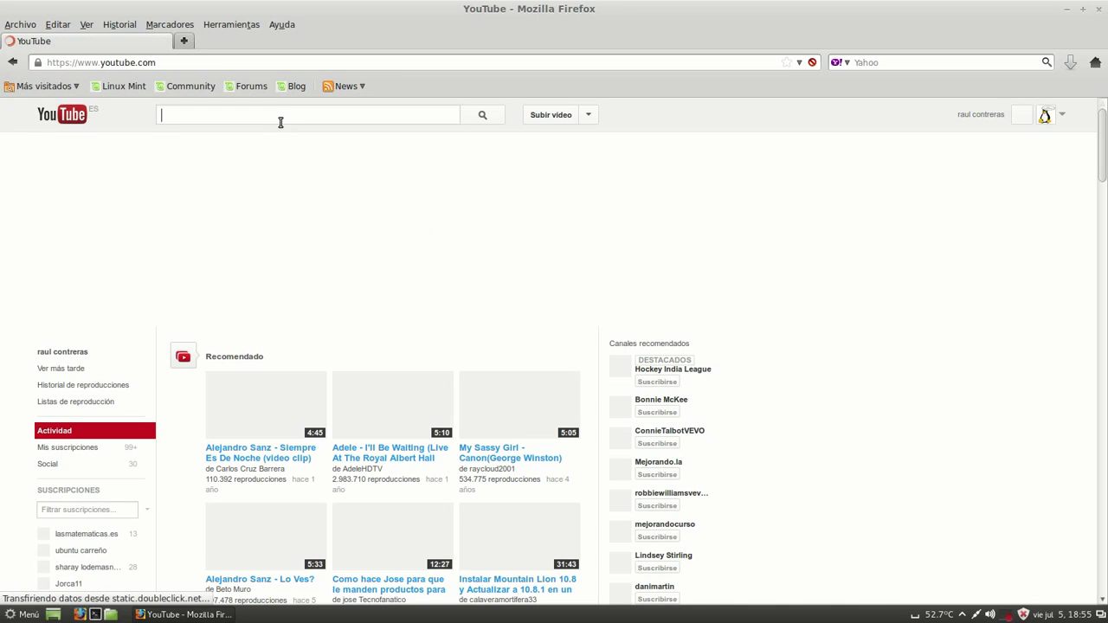
text(todoubuntu)
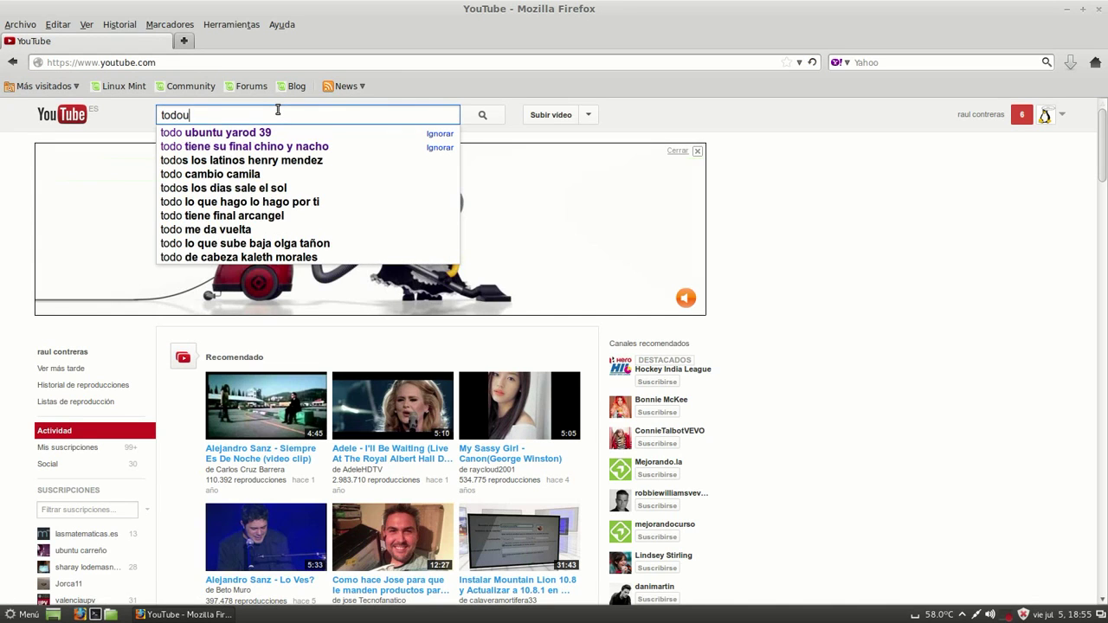
key(Down)
key(Down)
key(Down)
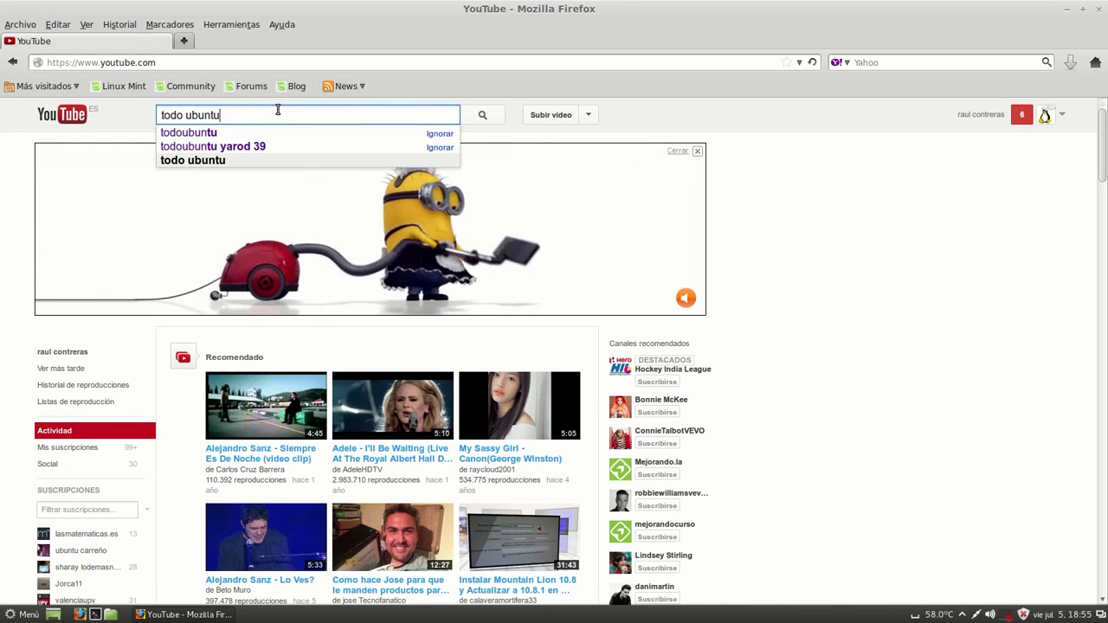
key(Up)
key(Return)
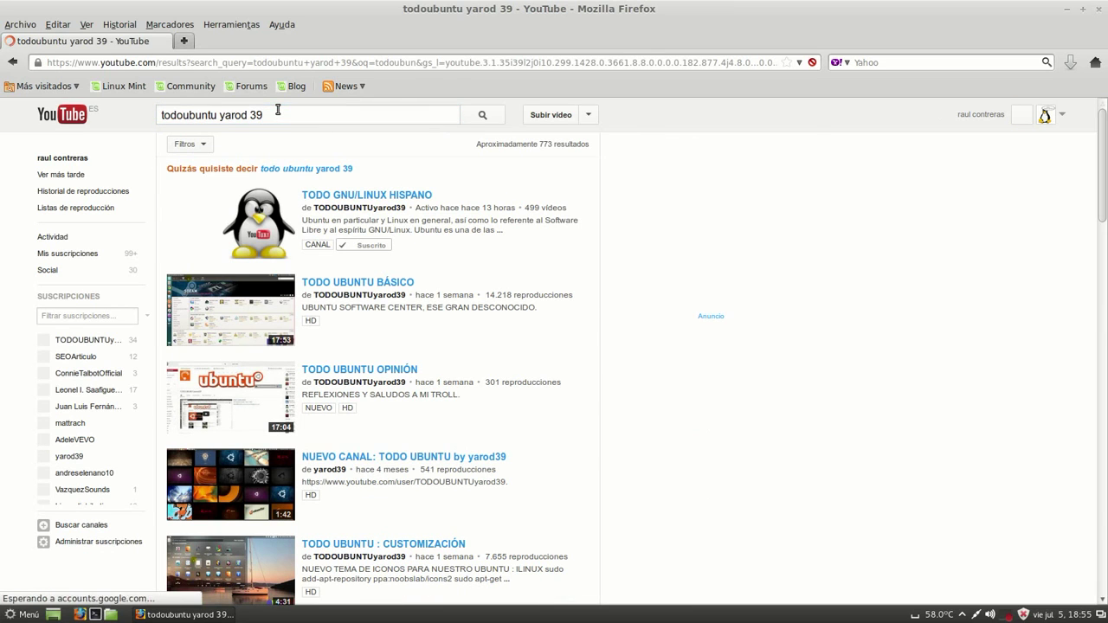
- Open the TODO GNU/LINUX HISPANO channel, look through its uploaded videos, and close the browser
click(324, 197)
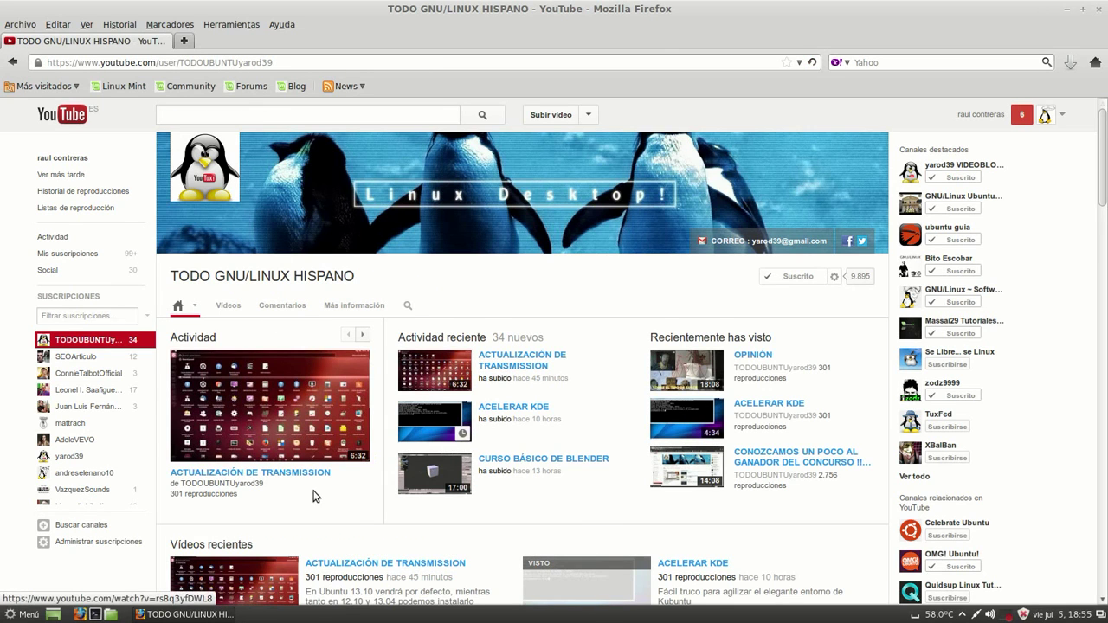
click(226, 310)
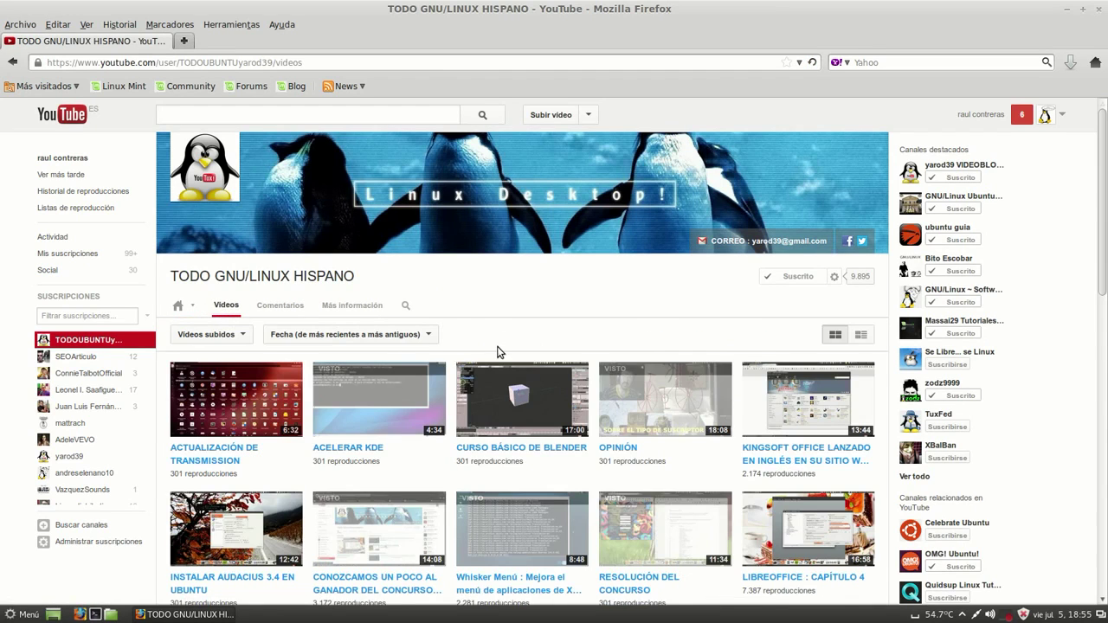
scroll(498, 350, down, 15)
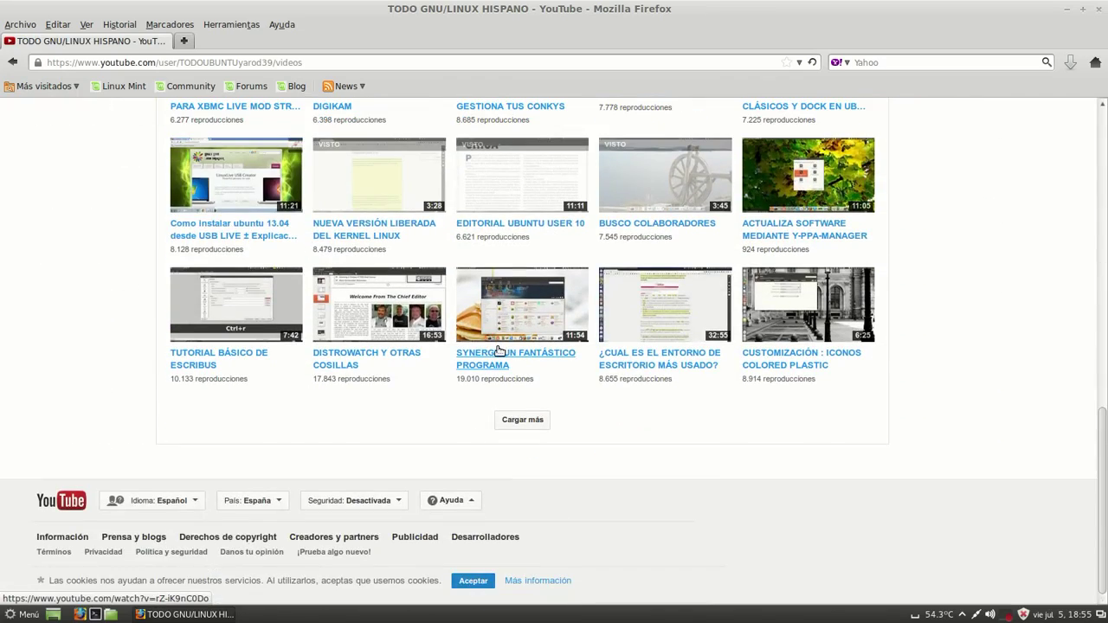
scroll(498, 351, up, 12)
scroll(499, 351, down, 4)
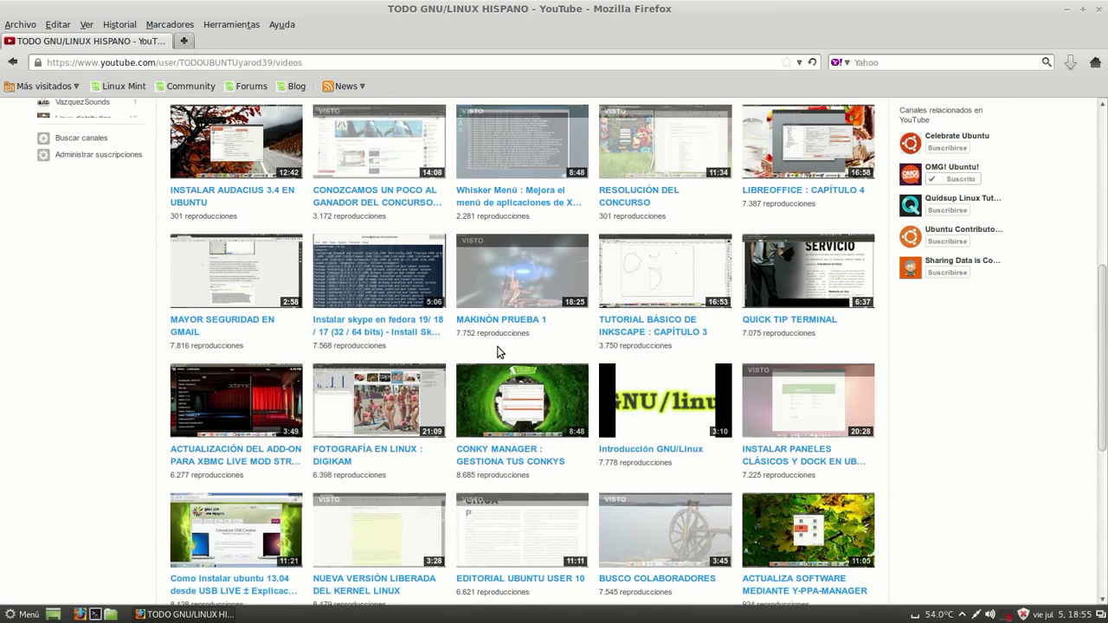
scroll(498, 350, up, 8)
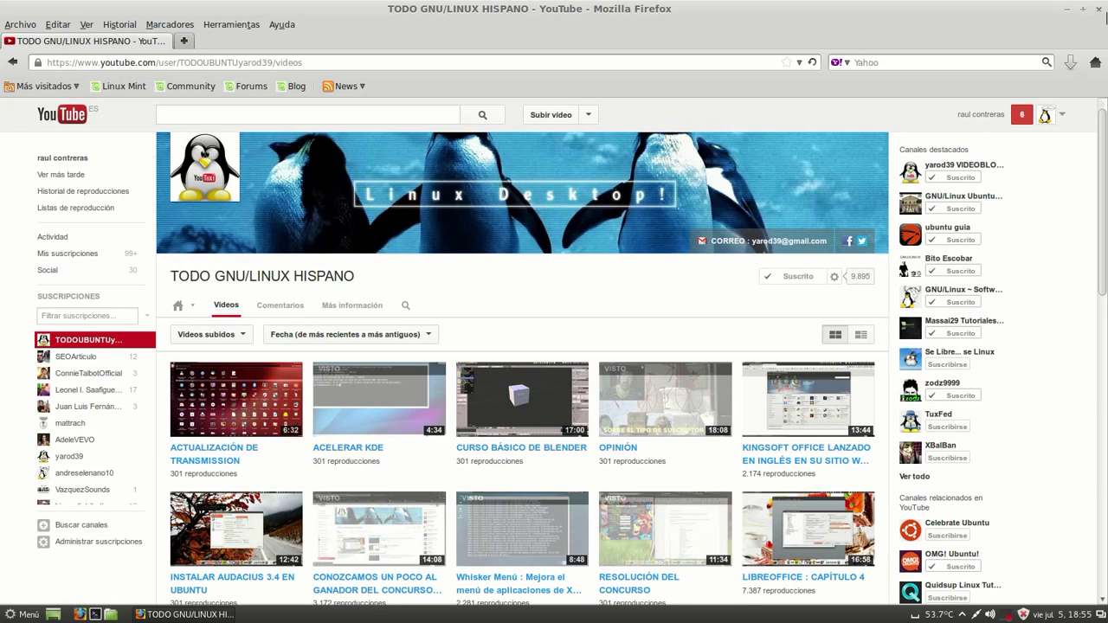
click(1099, 10)
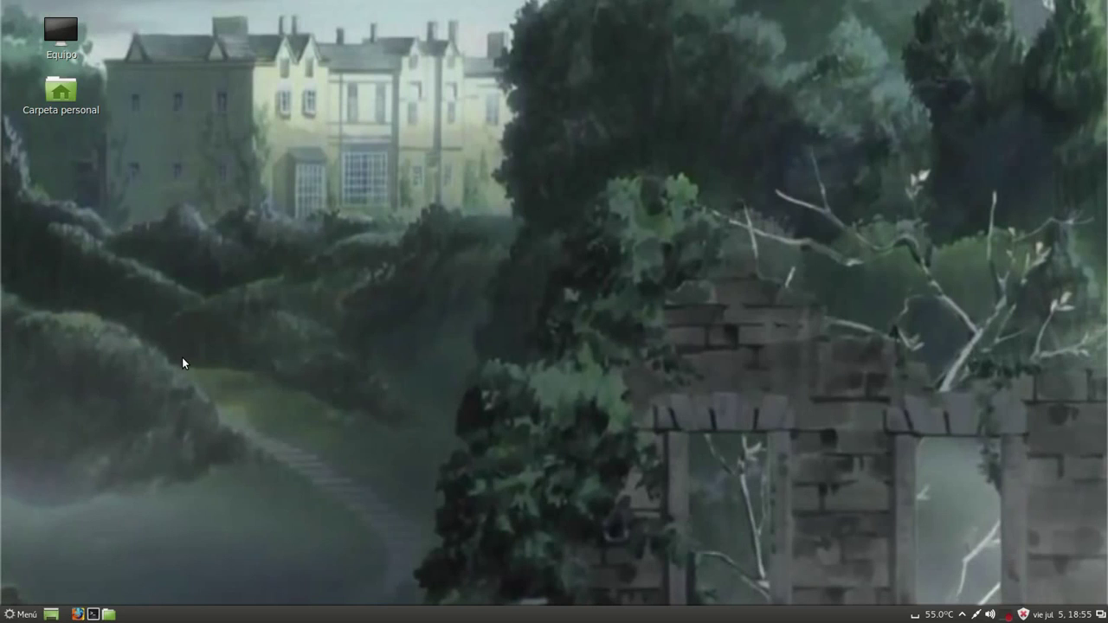
- Open the home folder in the default file manager, view its About information, and close the window
click(109, 615)
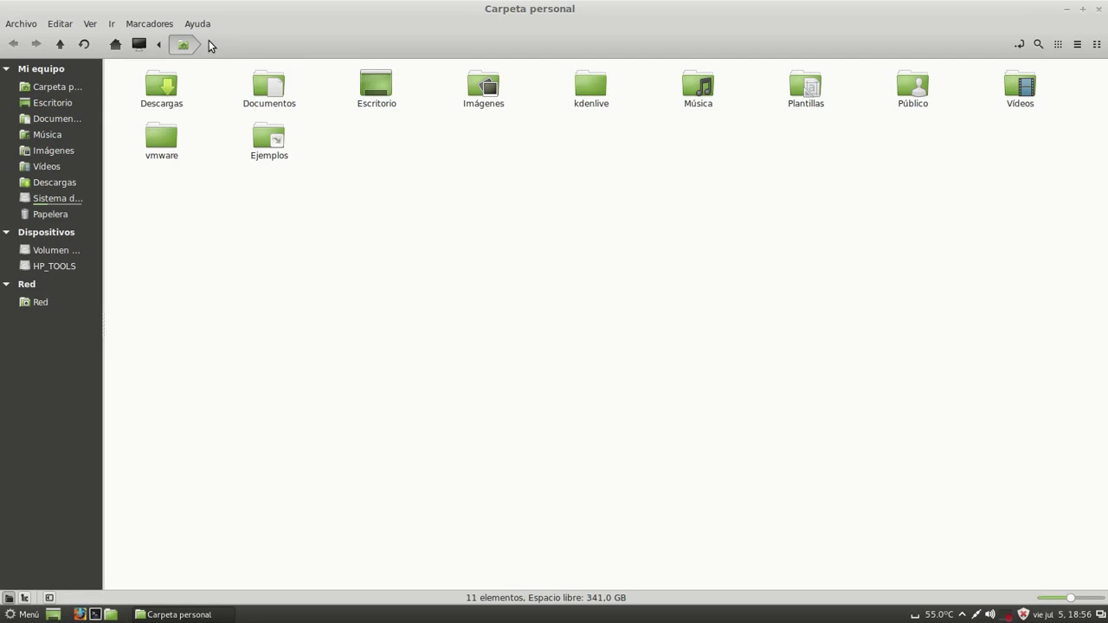
click(197, 24)
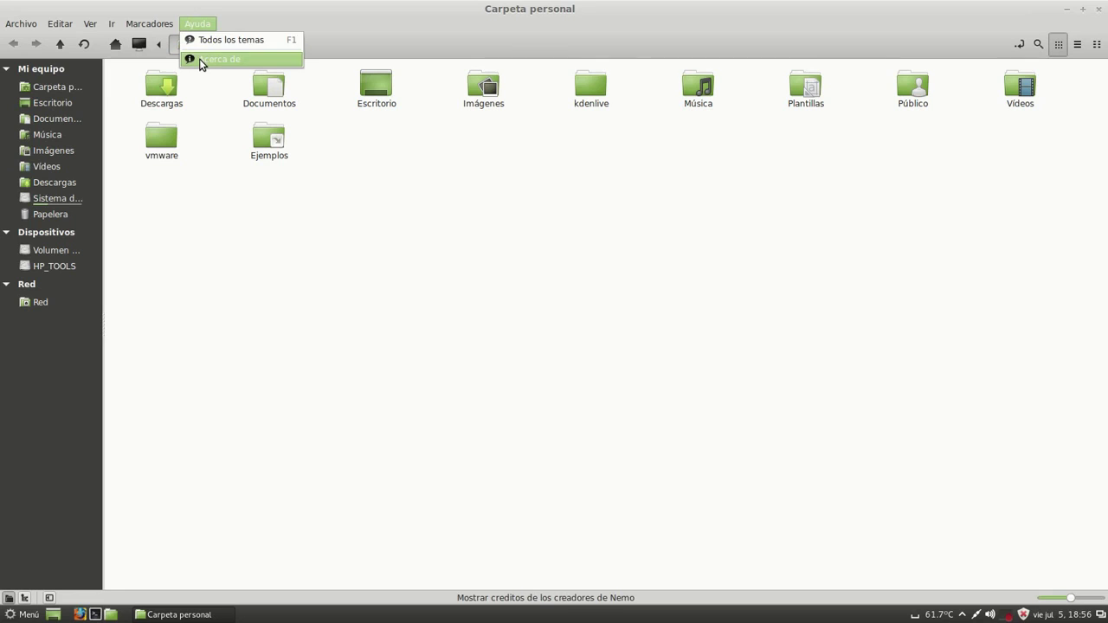
click(201, 59)
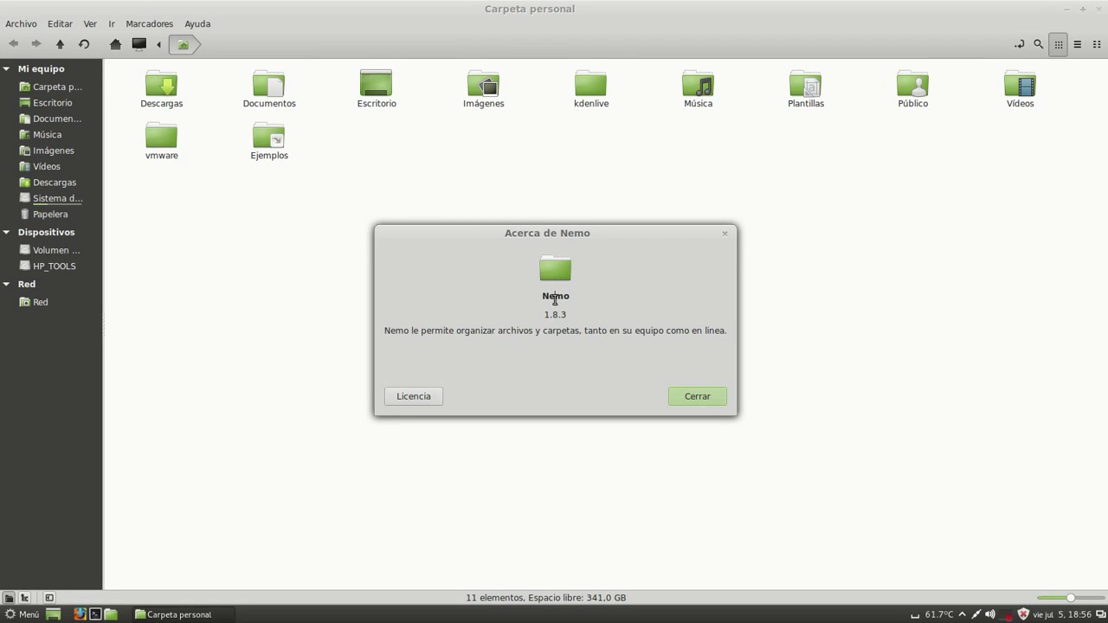
click(689, 402)
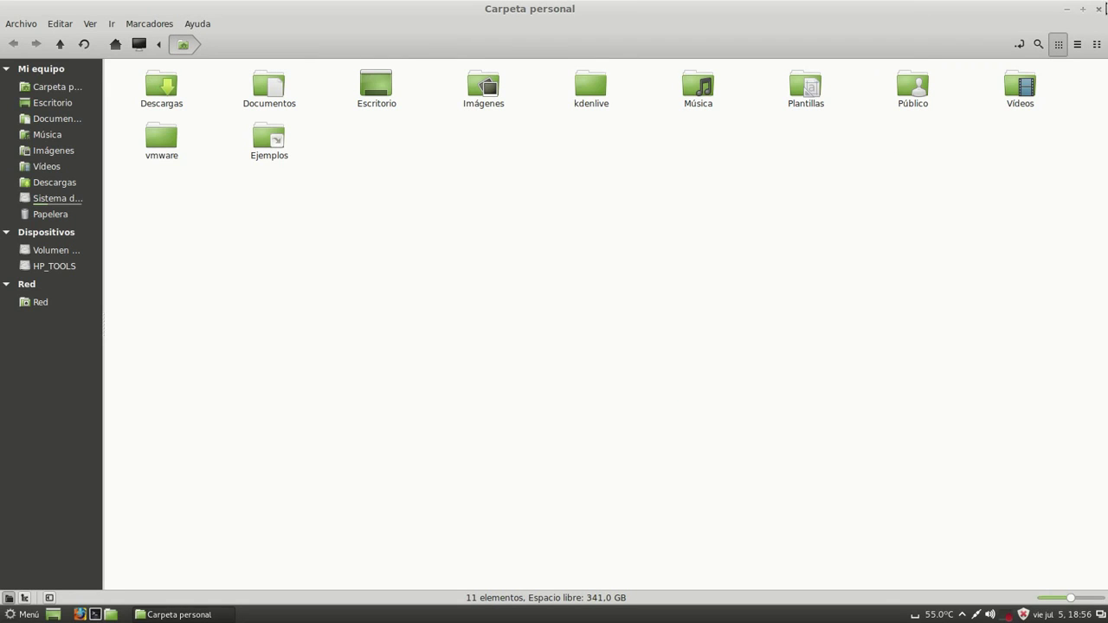
click(1103, 10)
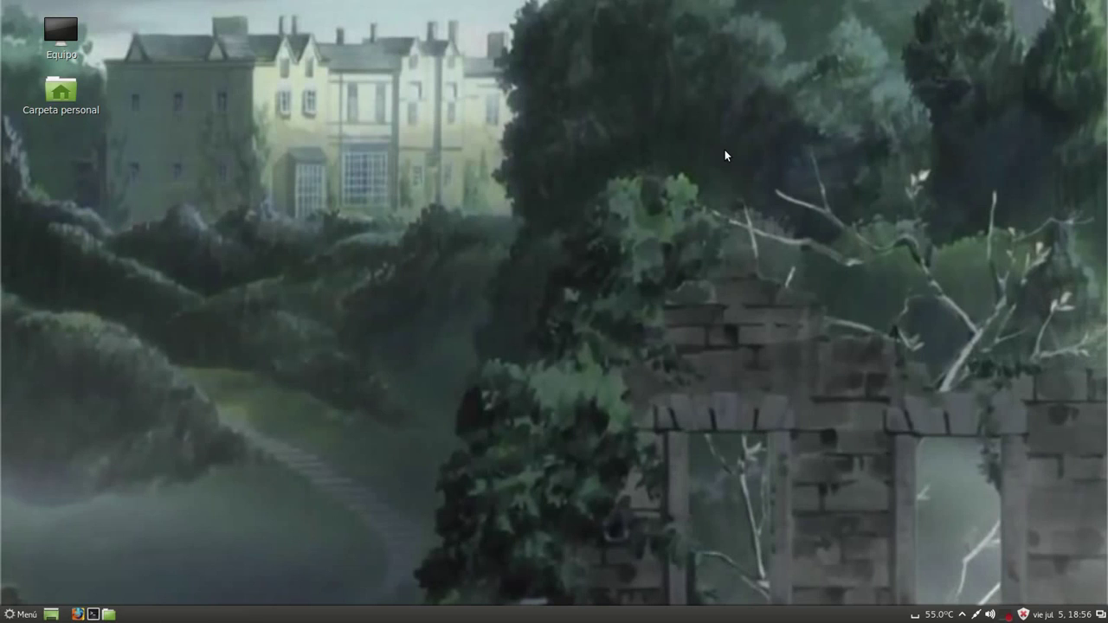
- Launch the green-folder Archivos application from the Accesorios category and view its About information
drag(420, 162, 802, 438)
click(21, 615)
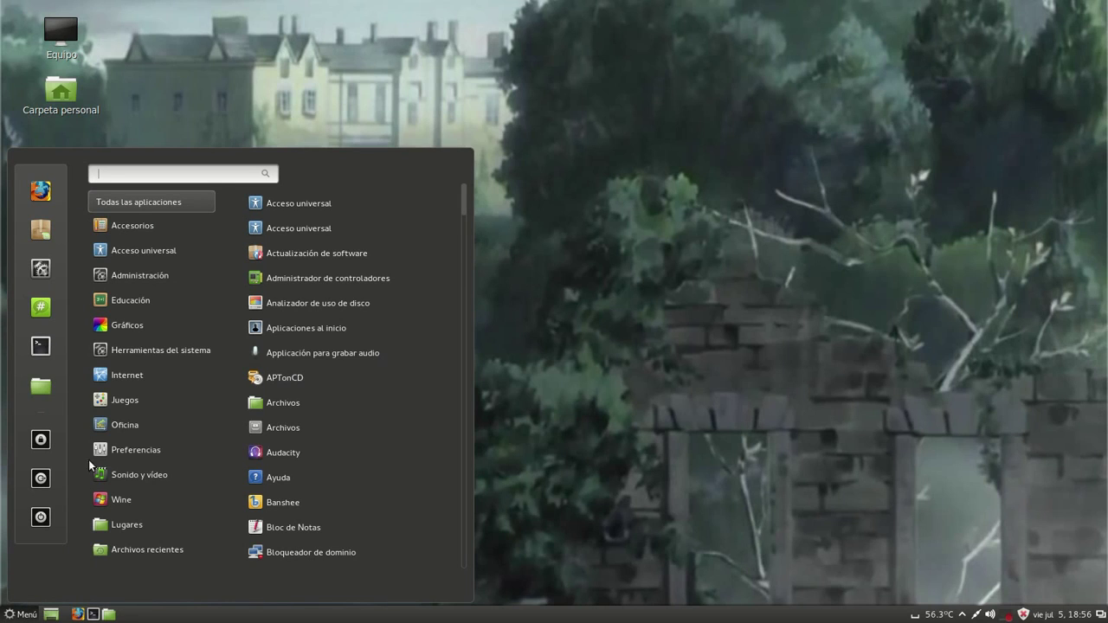
mouse_move(125, 320)
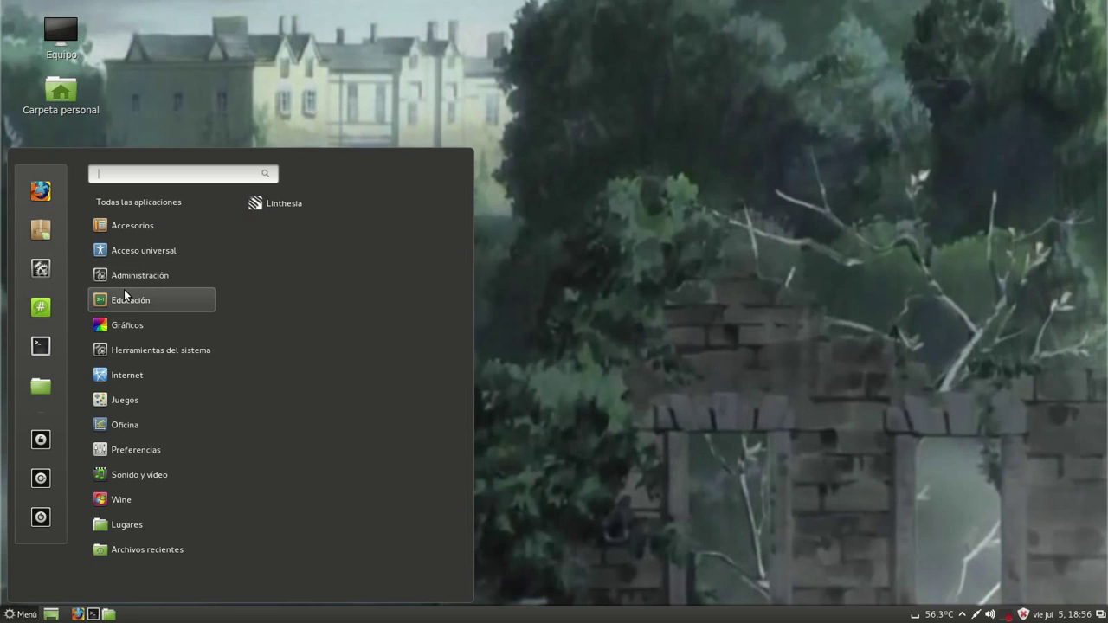
mouse_move(144, 425)
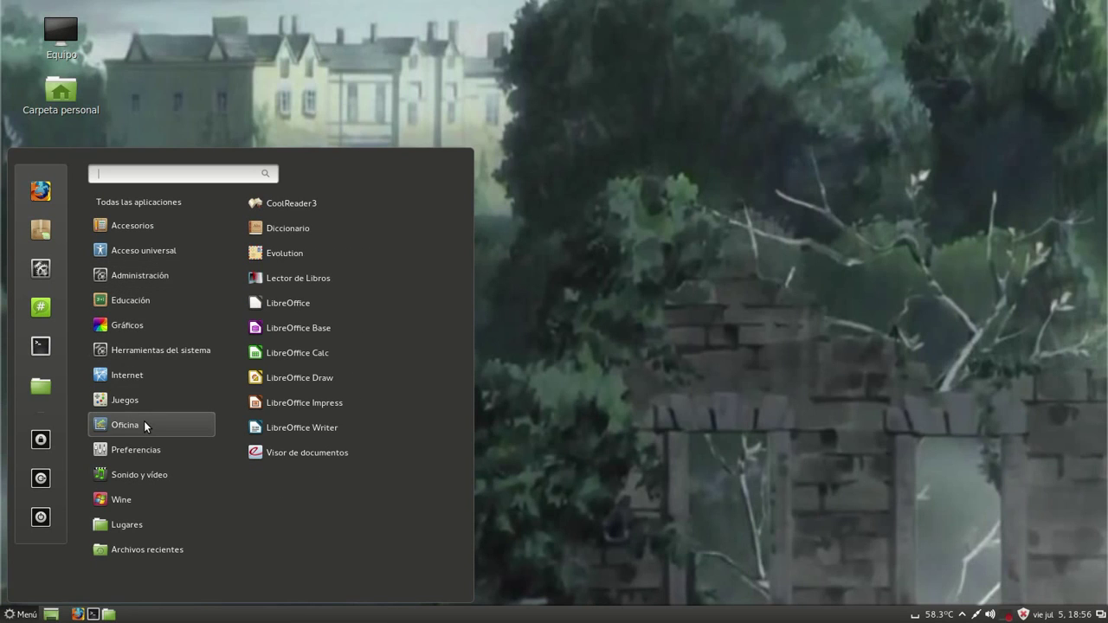
mouse_move(151, 245)
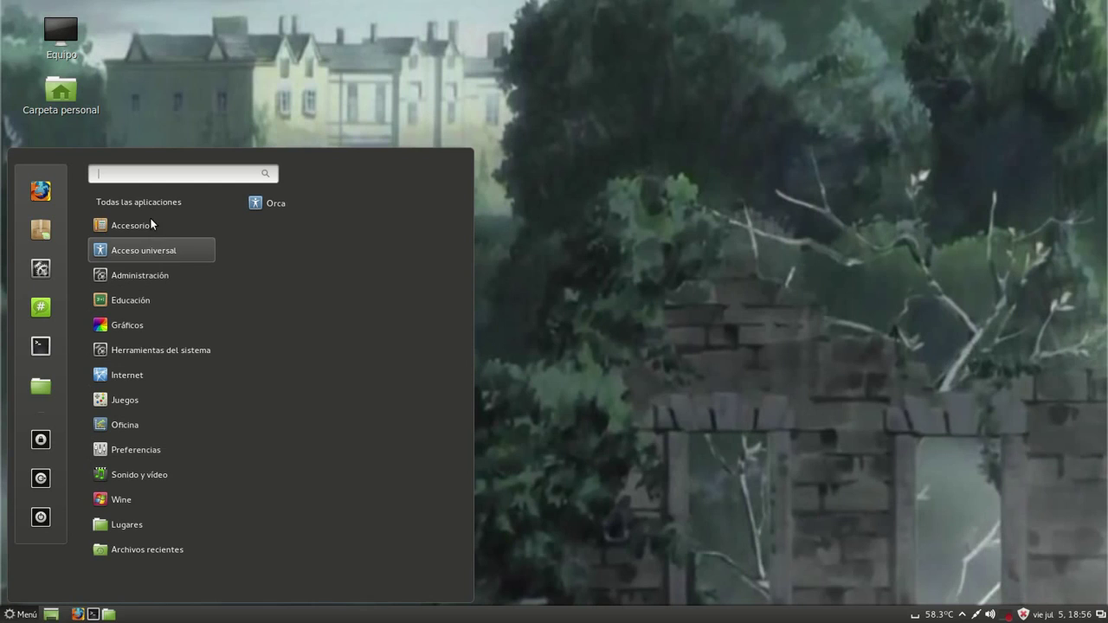
mouse_move(190, 227)
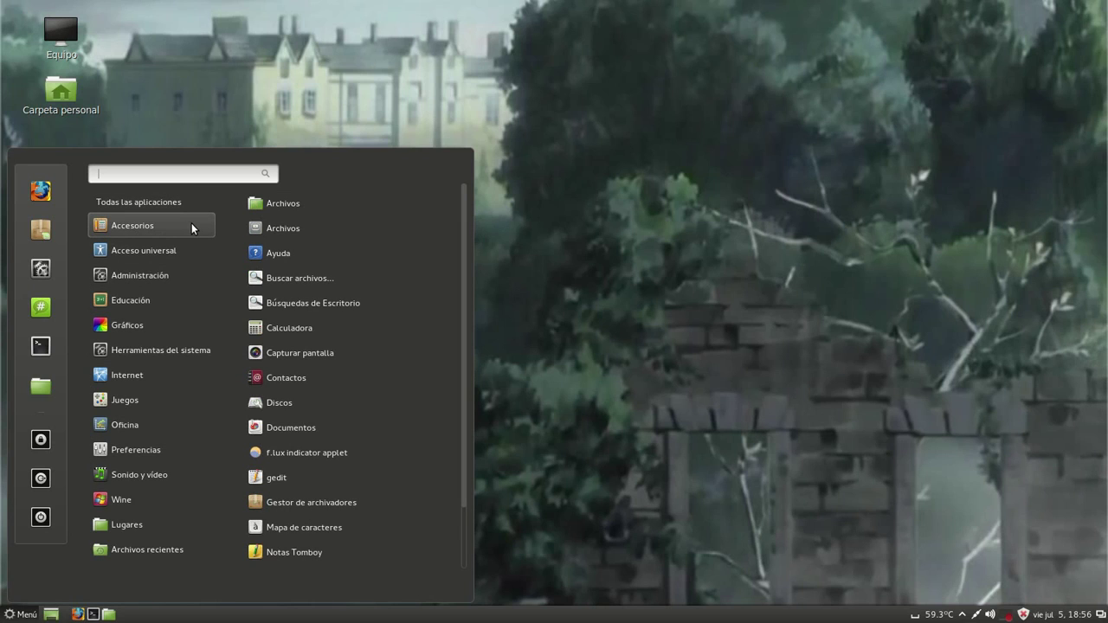
click(277, 204)
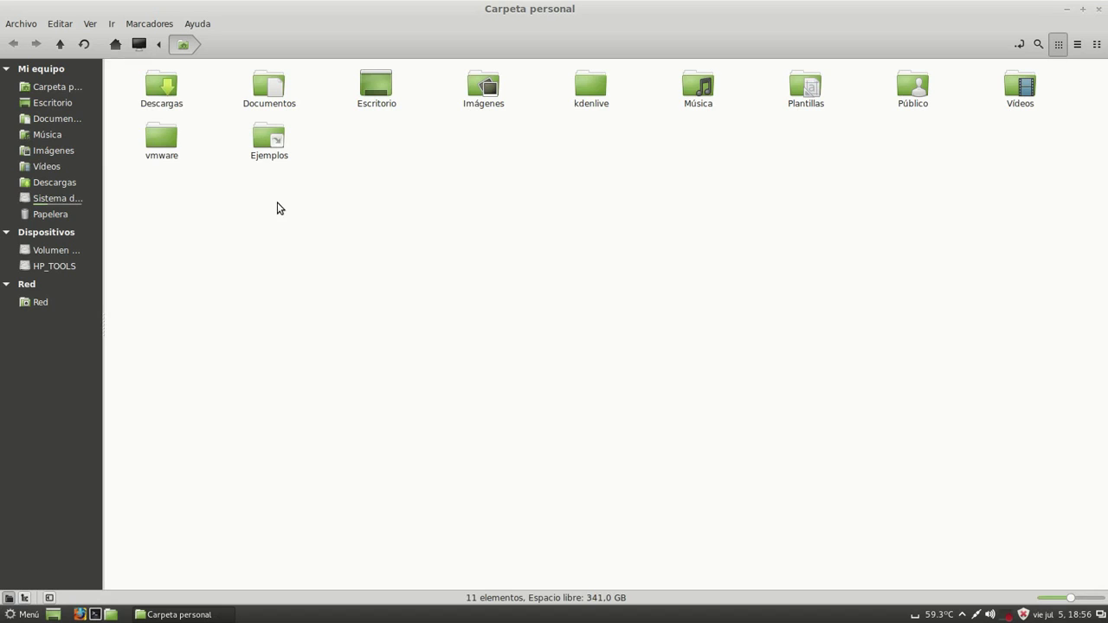
click(199, 23)
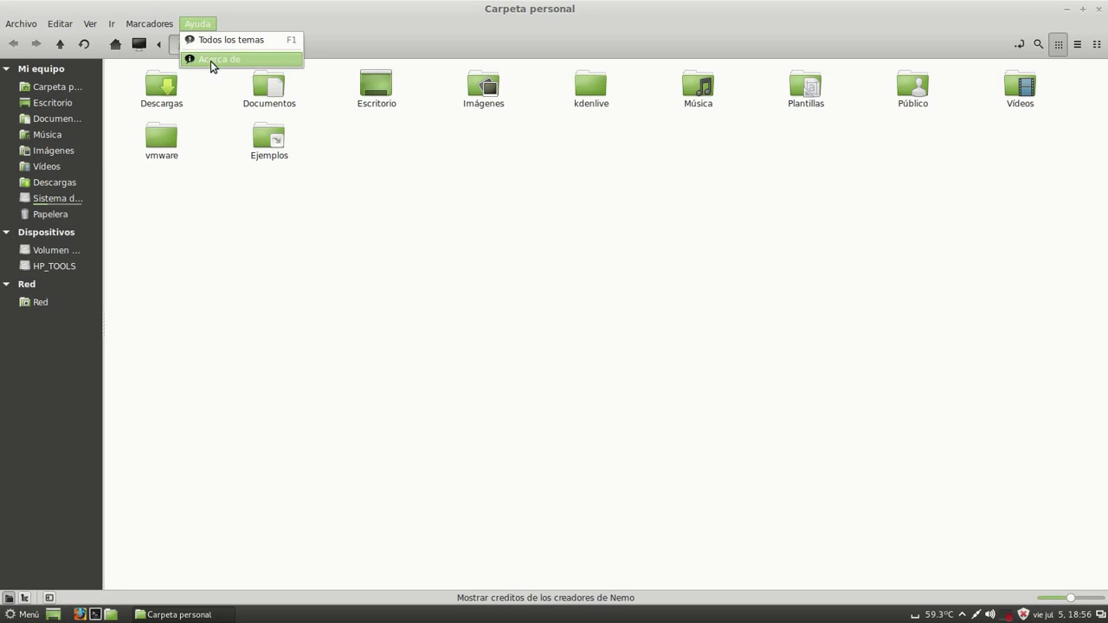
click(212, 60)
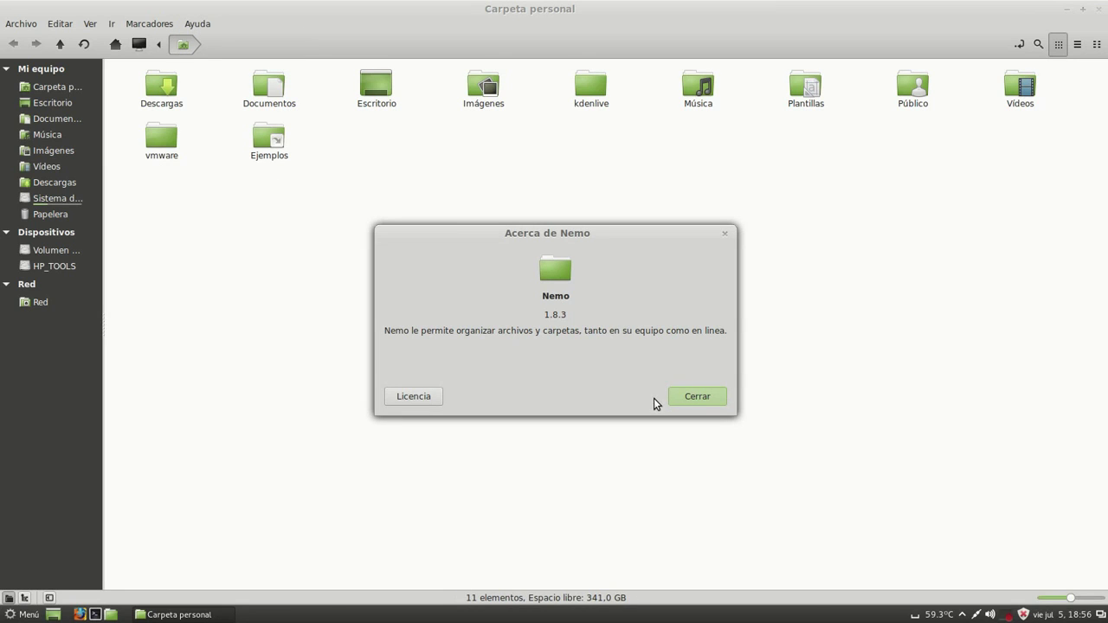
click(698, 396)
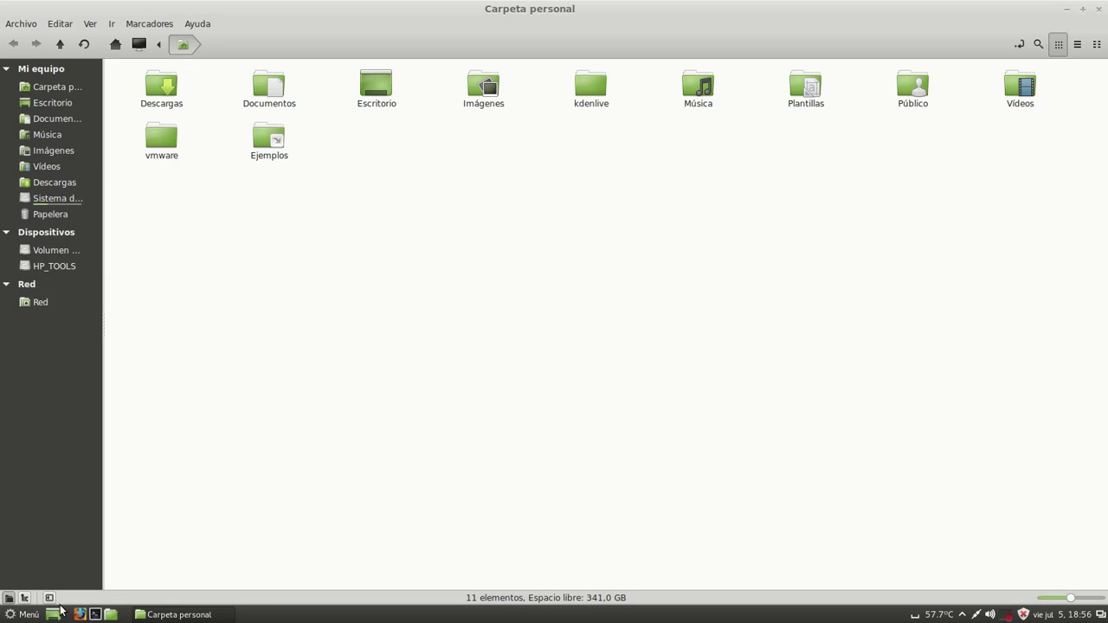
- Launch the second Archivos application from the Accesorios category, view its About information, and close its window
click(22, 615)
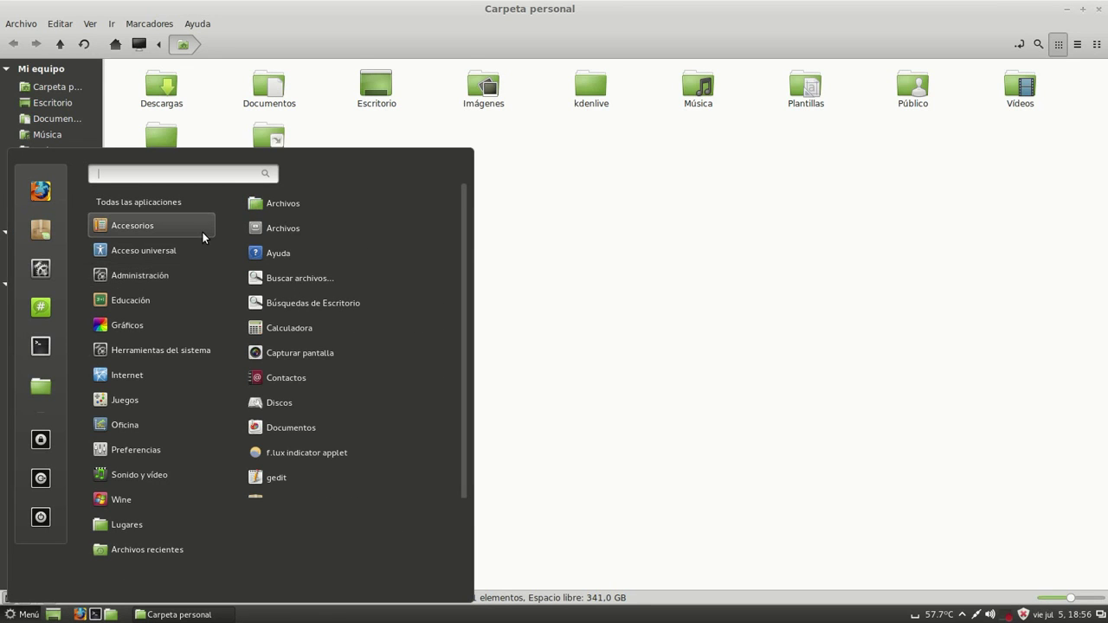
click(286, 228)
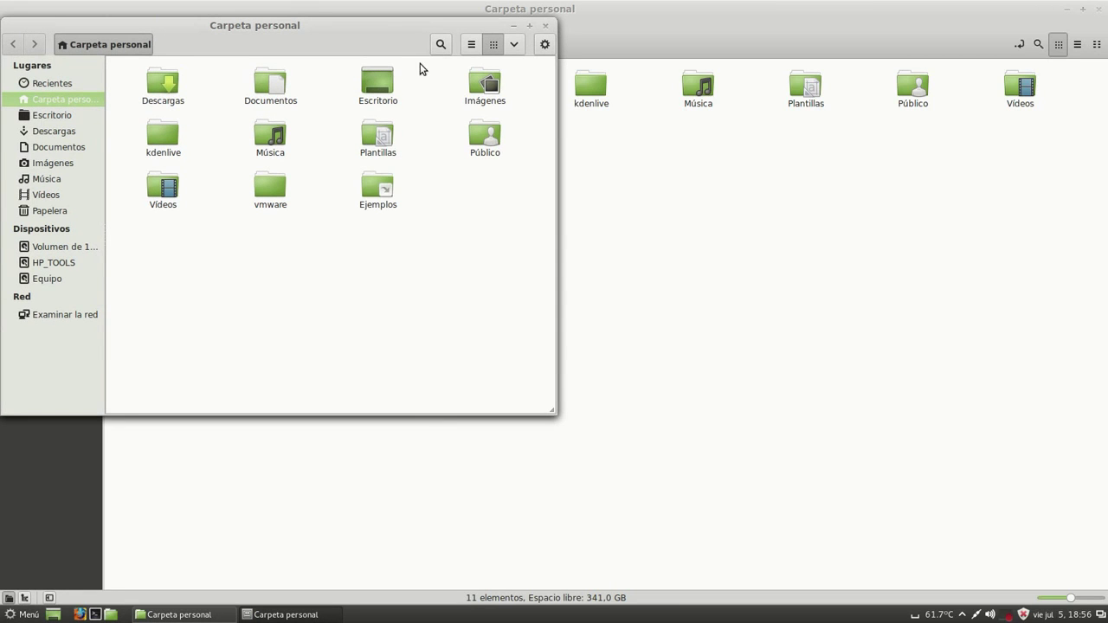
click(543, 43)
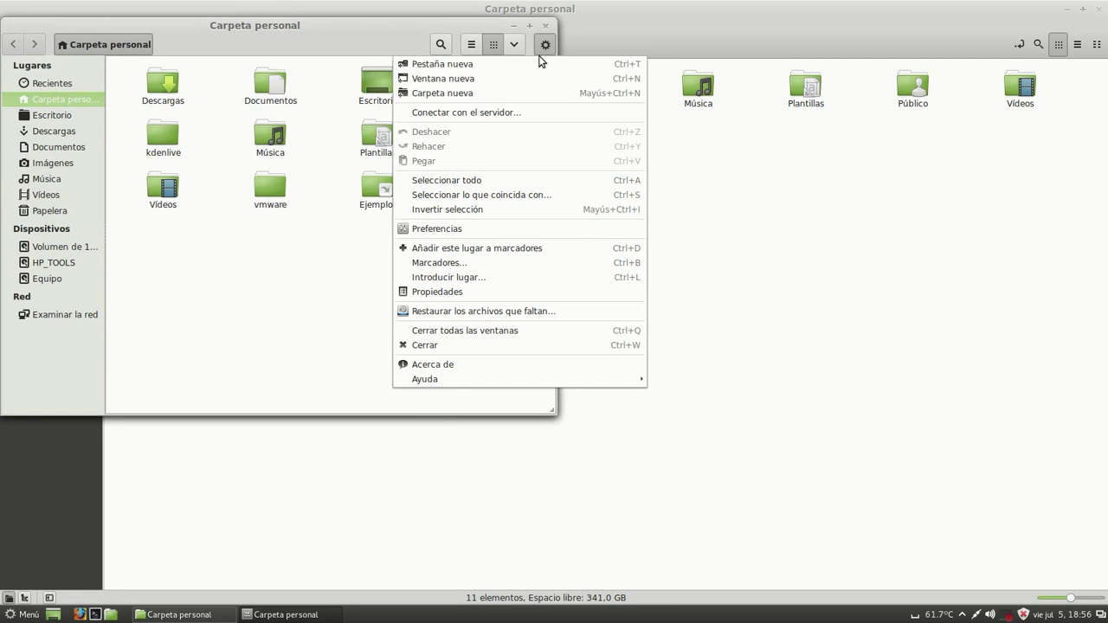
click(485, 371)
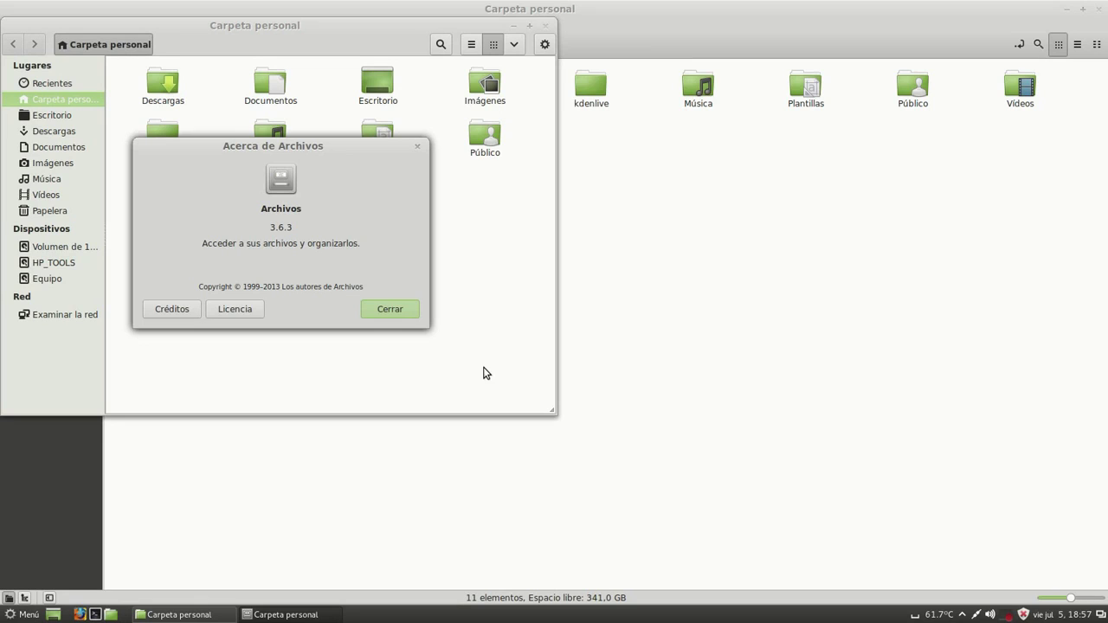
click(387, 311)
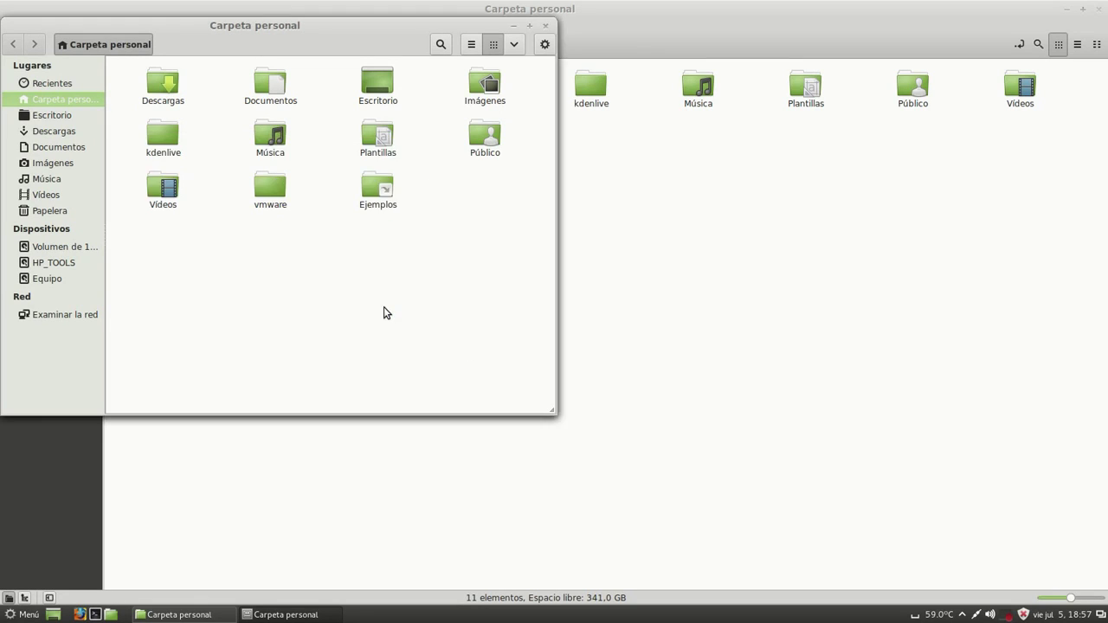
click(547, 28)
- Show the workspace overview and return to the home folder window
mouse_move(2, 3)
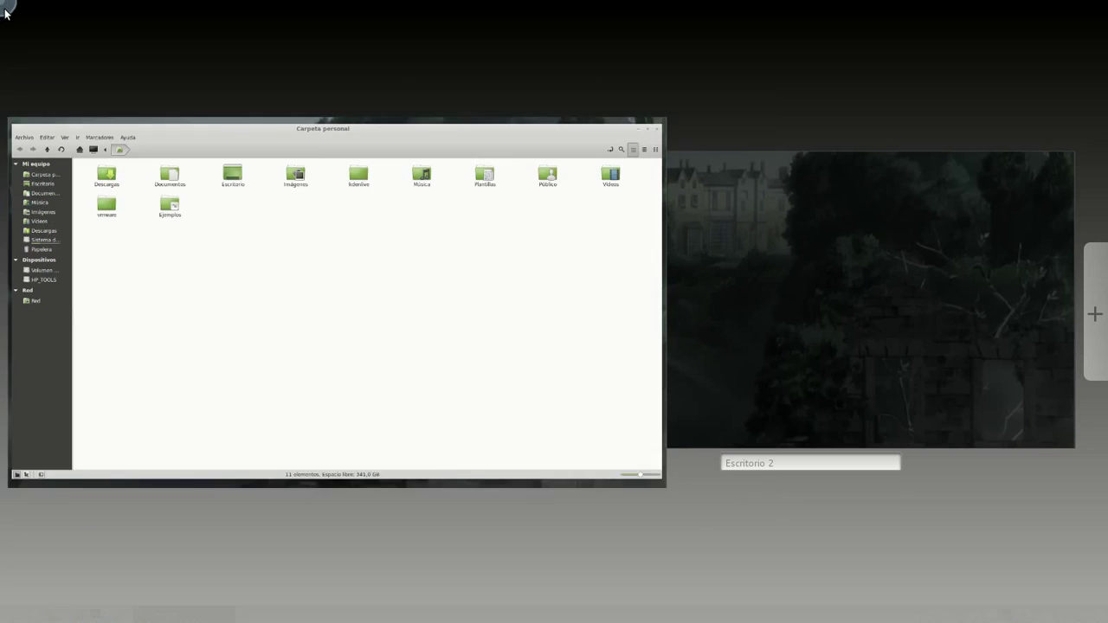
click(24, 385)
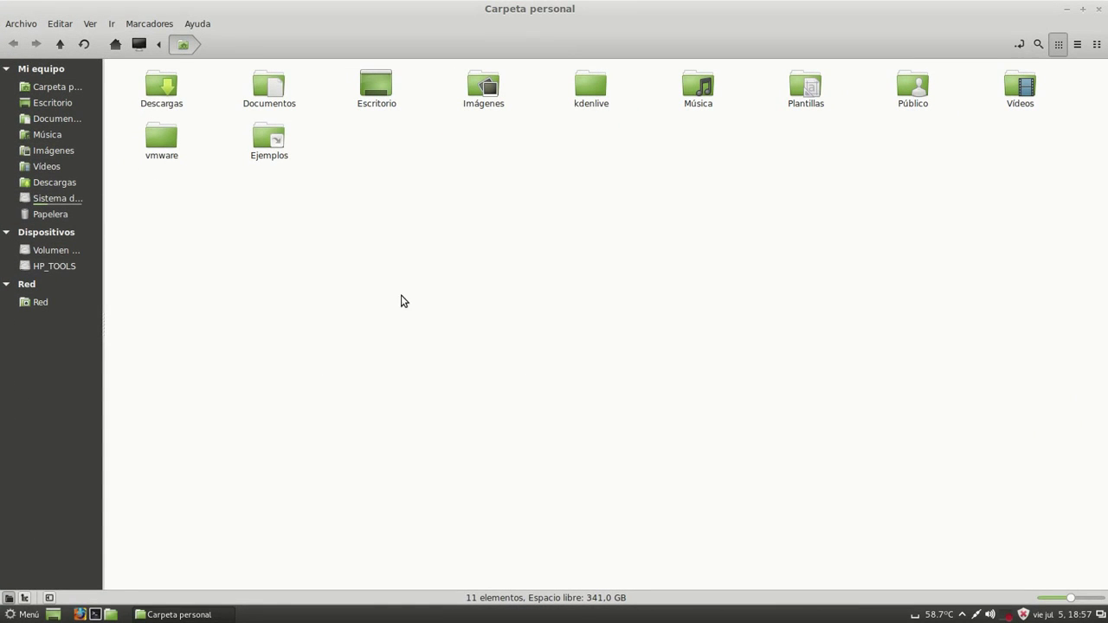
- Move the selection back and forth among the items of the home folder, finishing on Descargas
key(Right)
key(Right)
key(Down)
key(Left)
key(Right)
key(Up)
key(Right)
key(Right)
key(Right)
key(Right)
key(Right)
key(Right)
key(Down)
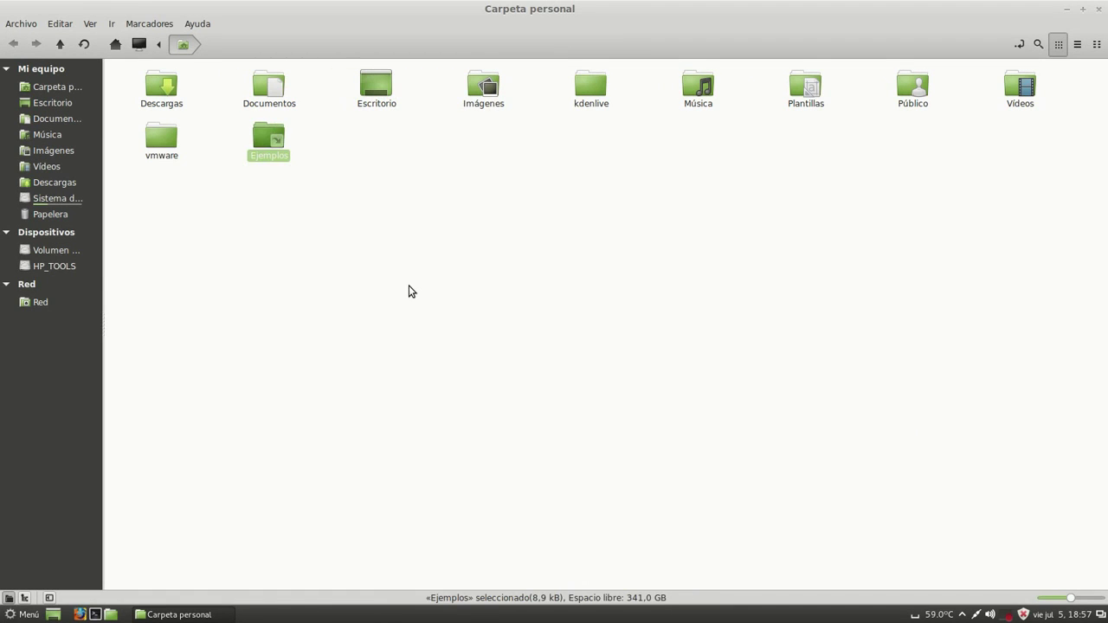
key(Left)
key(Up)
key(Right)
key(Right)
key(Right)
key(Right)
key(Down)
key(Left)
key(Up)
key(Right)
key(Right)
key(Left)
key(Left)
key(Right)
key(Left)
key(Down)
key(Right)
key(Left)
key(Left)
key(Right)
key(Up)
key(Right)
key(Left)
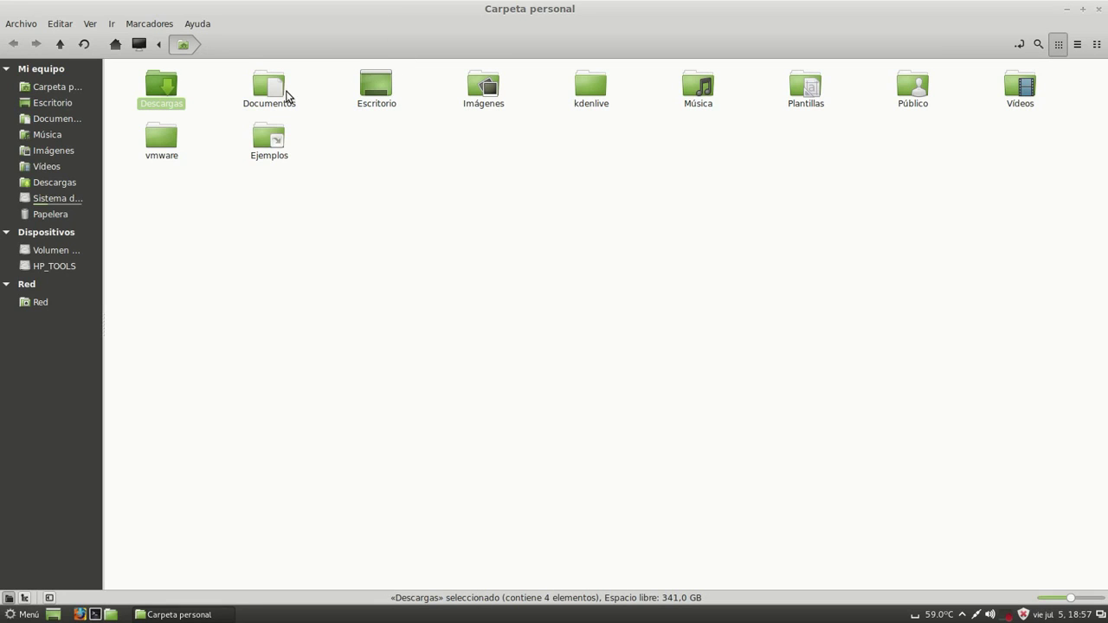
- Open the Música folder and go back to the home folder
double_click(703, 90)
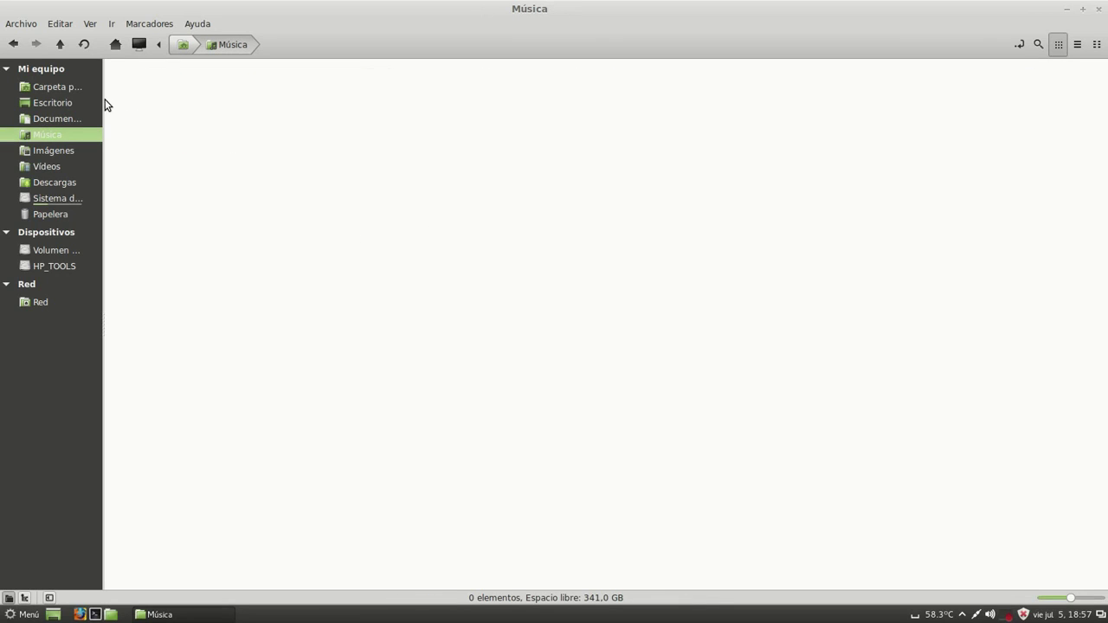
click(13, 44)
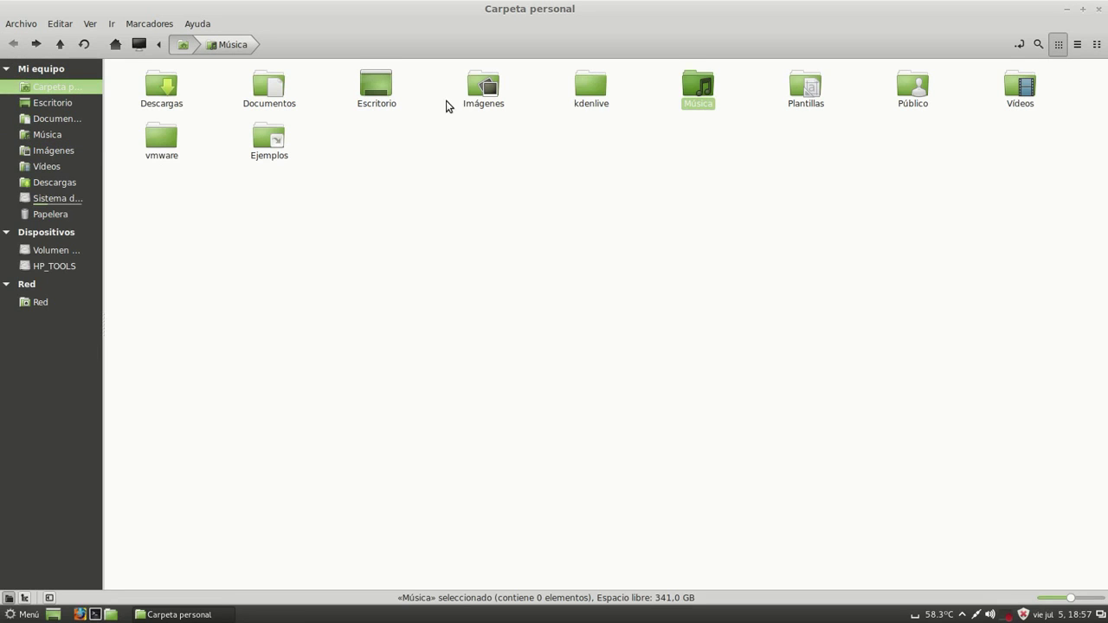
- Create an empty document named musica inside the Música folder
double_click(700, 83)
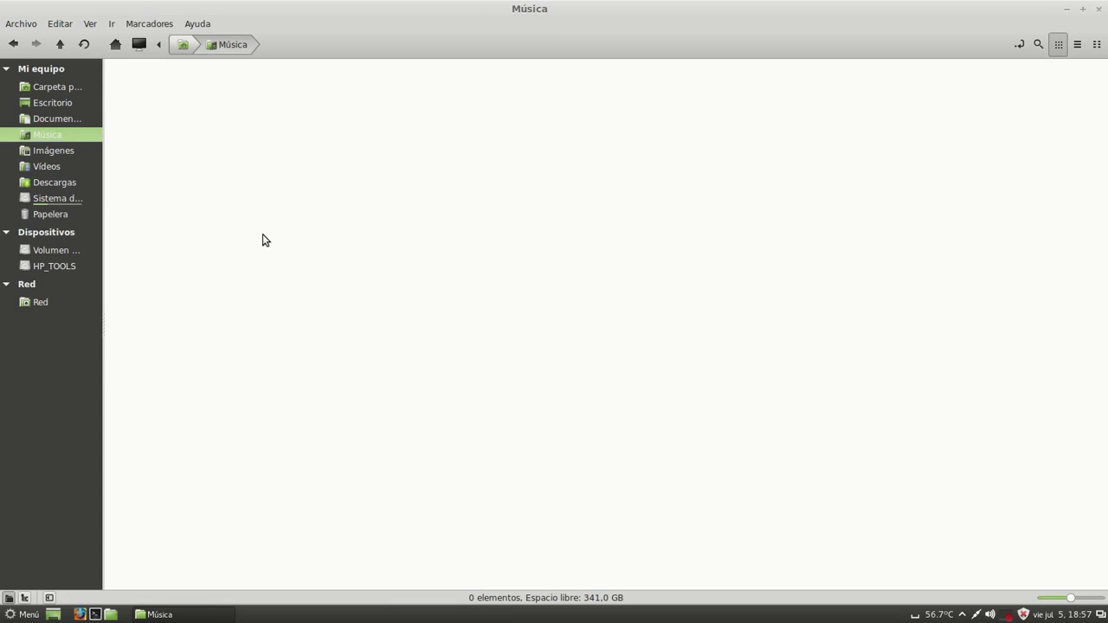
right_click(288, 130)
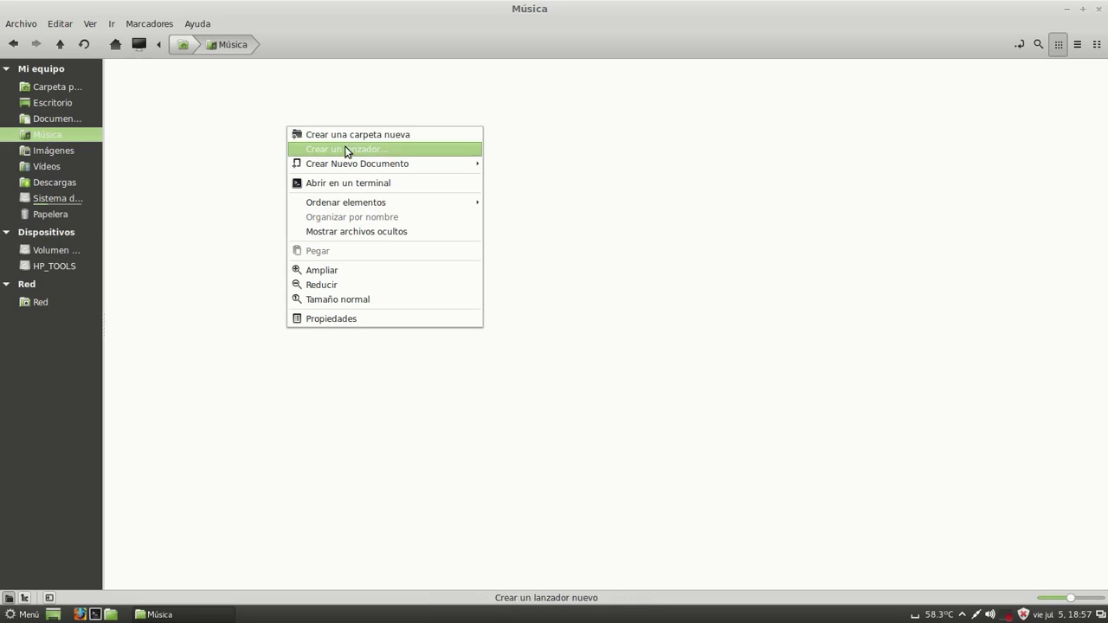
mouse_move(346, 163)
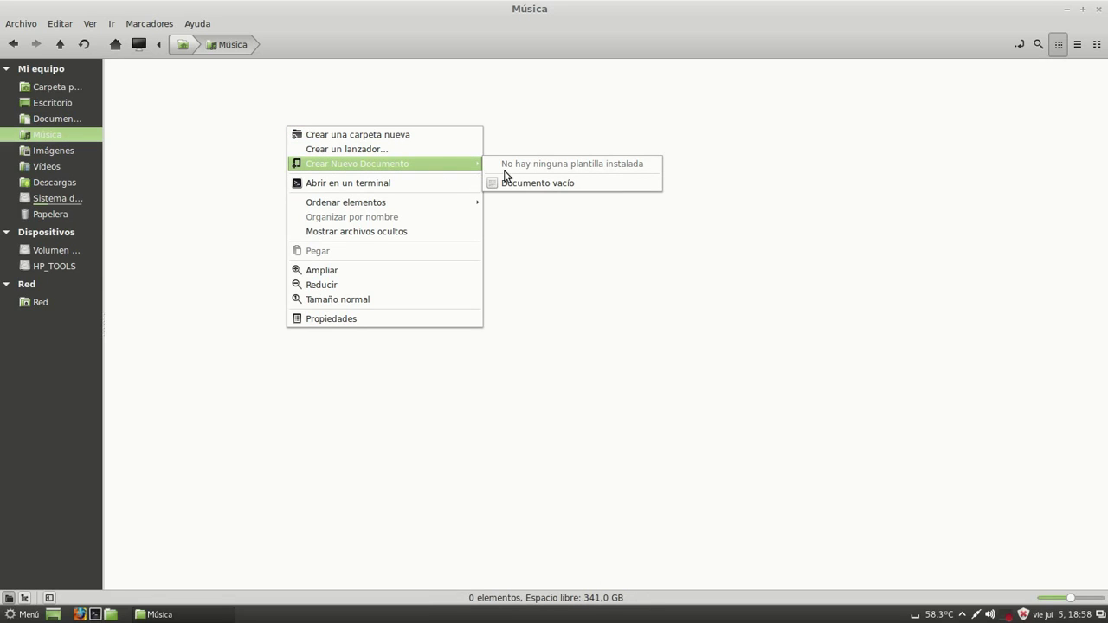
click(623, 182)
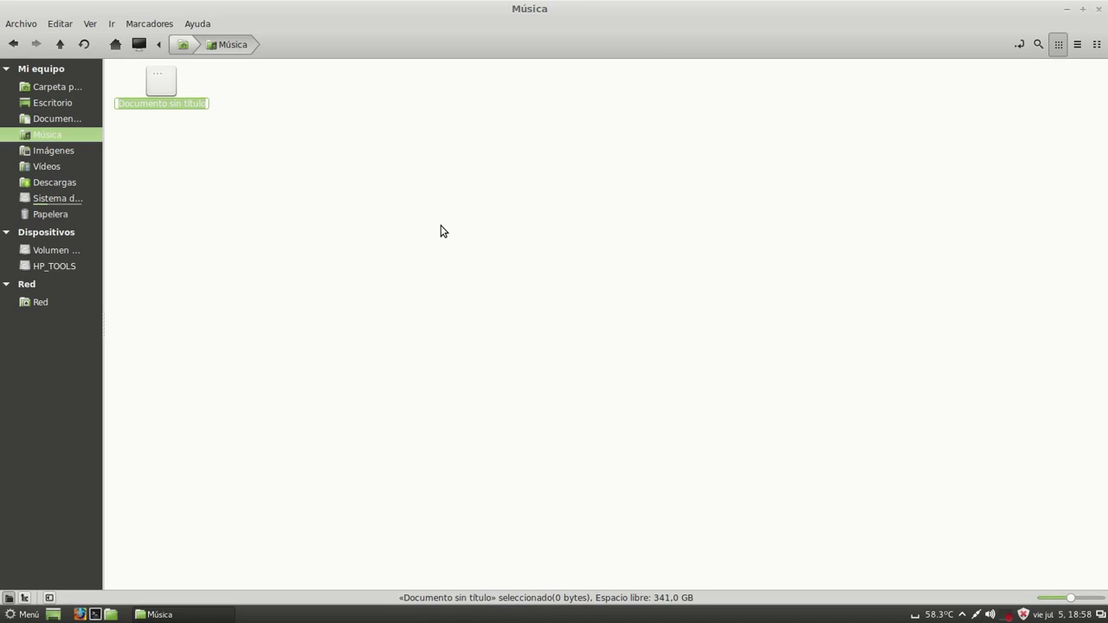
text(musica)
key(Return)
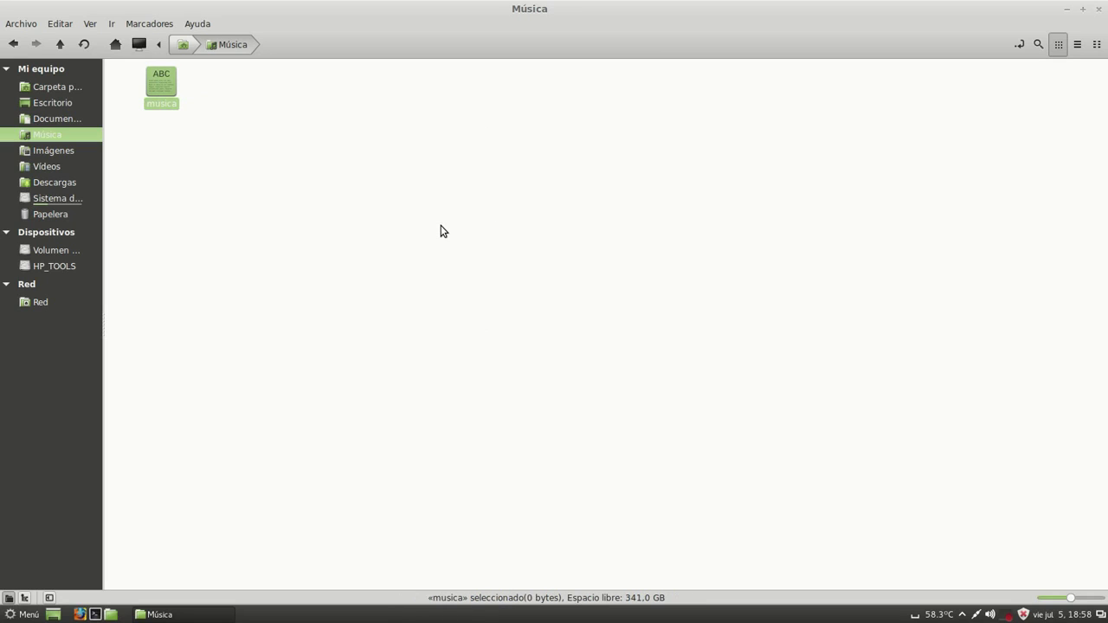
- Open the musica document in the text editor and close the editor again
key(Return)
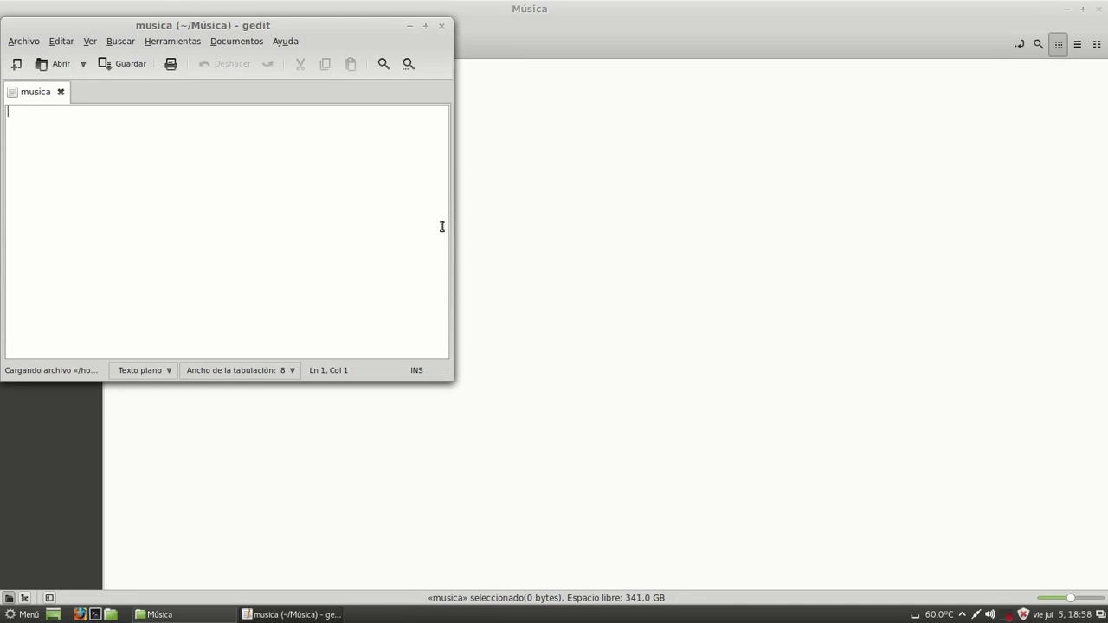
double_click(164, 80)
click(442, 27)
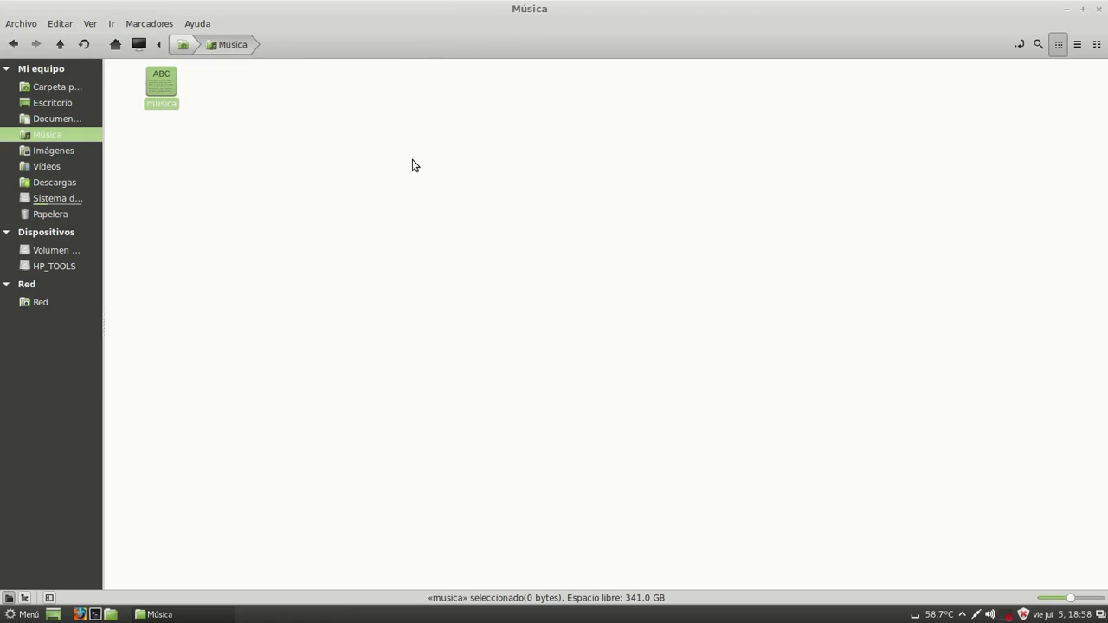
- Permanently delete the musica document from the Música folder and confirm the deletion
right_click(159, 86)
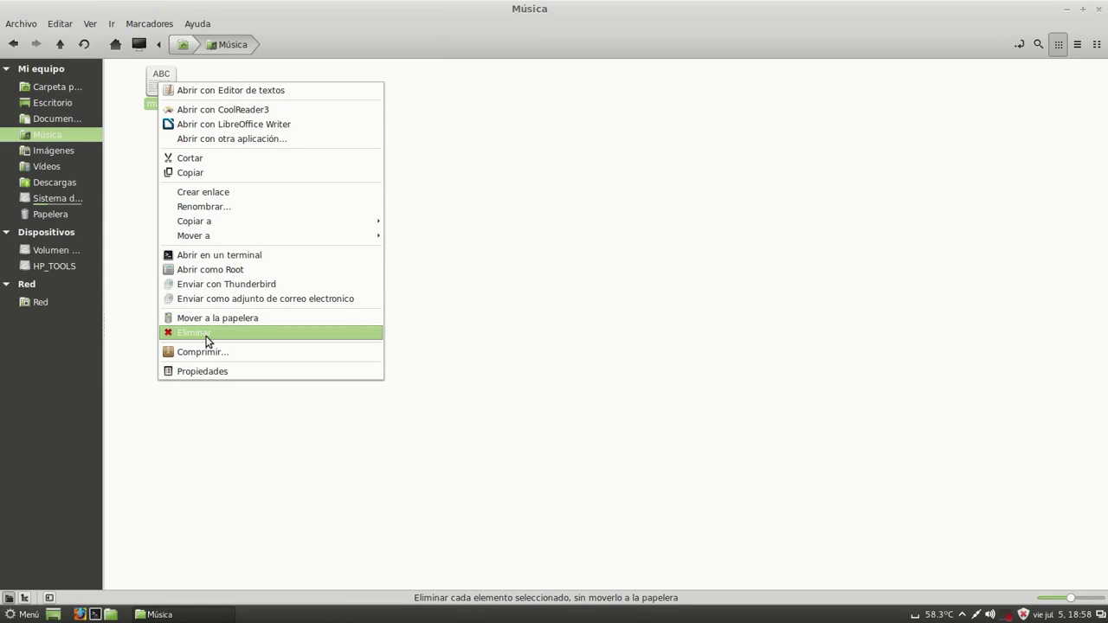
click(149, 101)
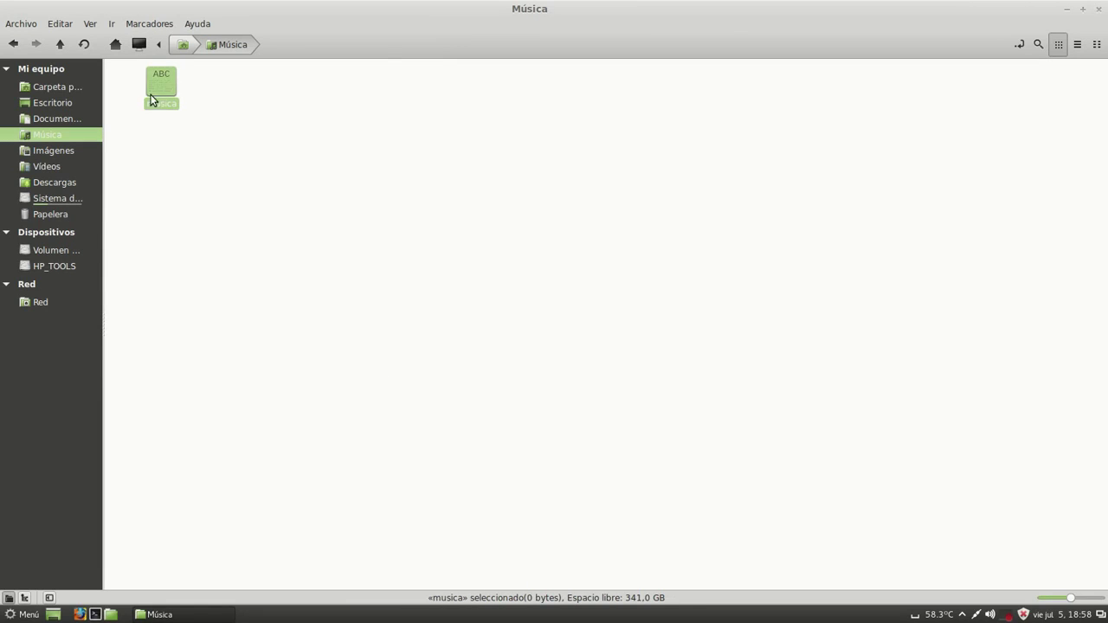
right_click(155, 67)
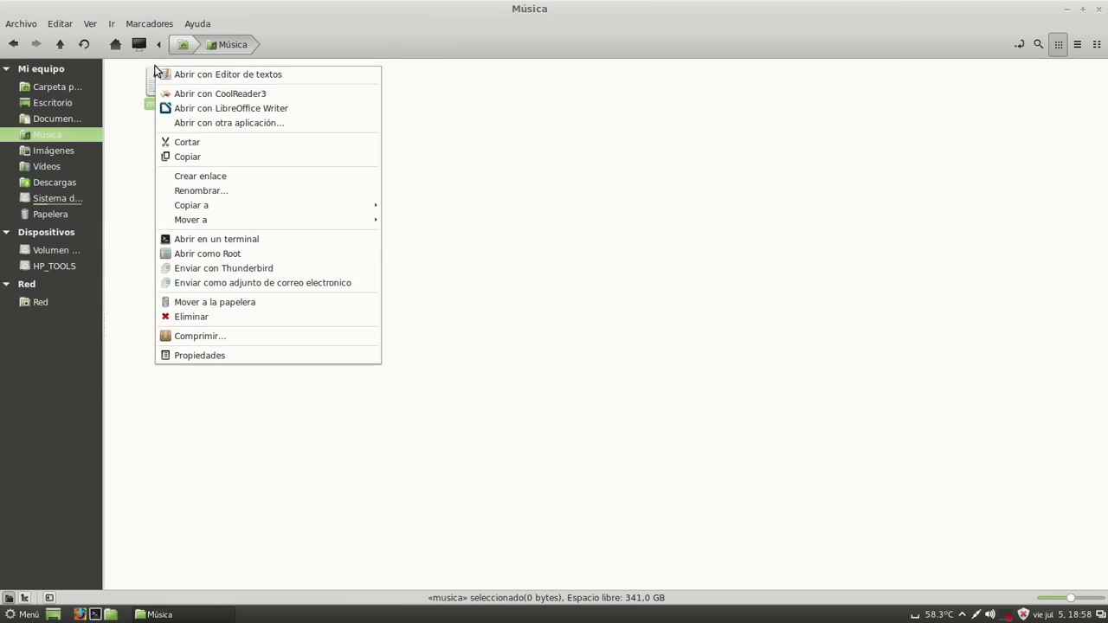
click(196, 317)
click(742, 358)
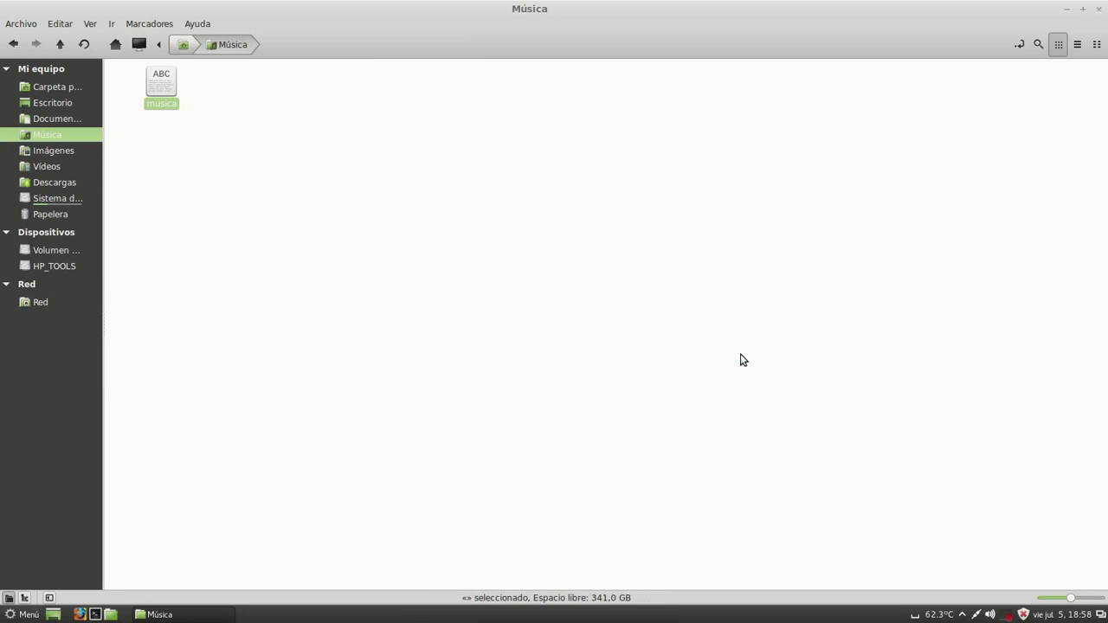
- Move back and forth through the visited locations between the home folder and Música, finishing on the home folder
click(12, 45)
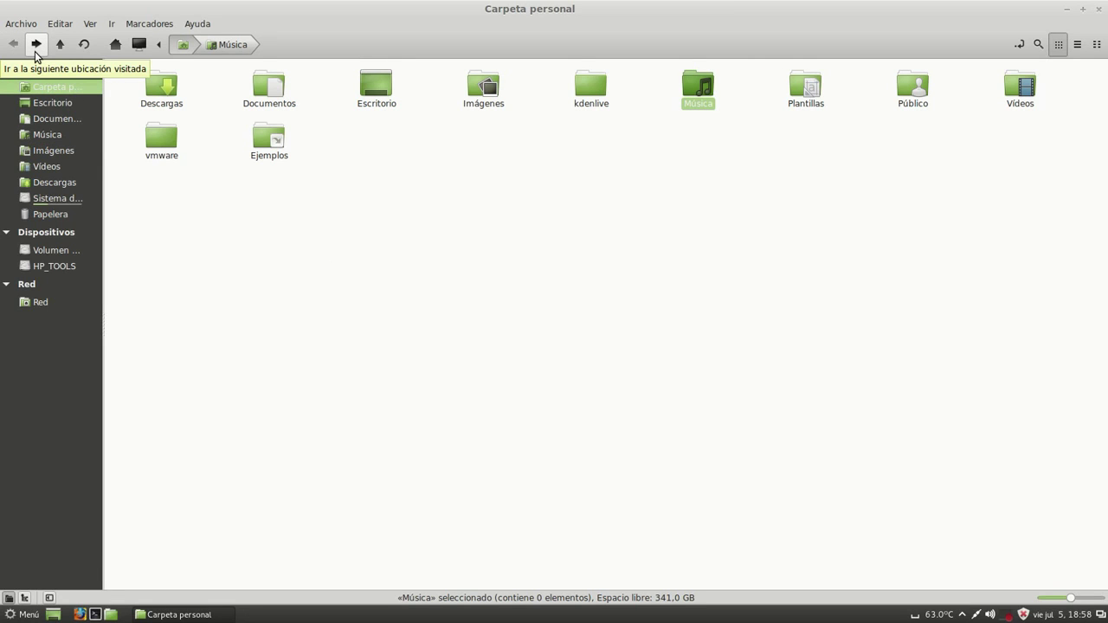
click(36, 50)
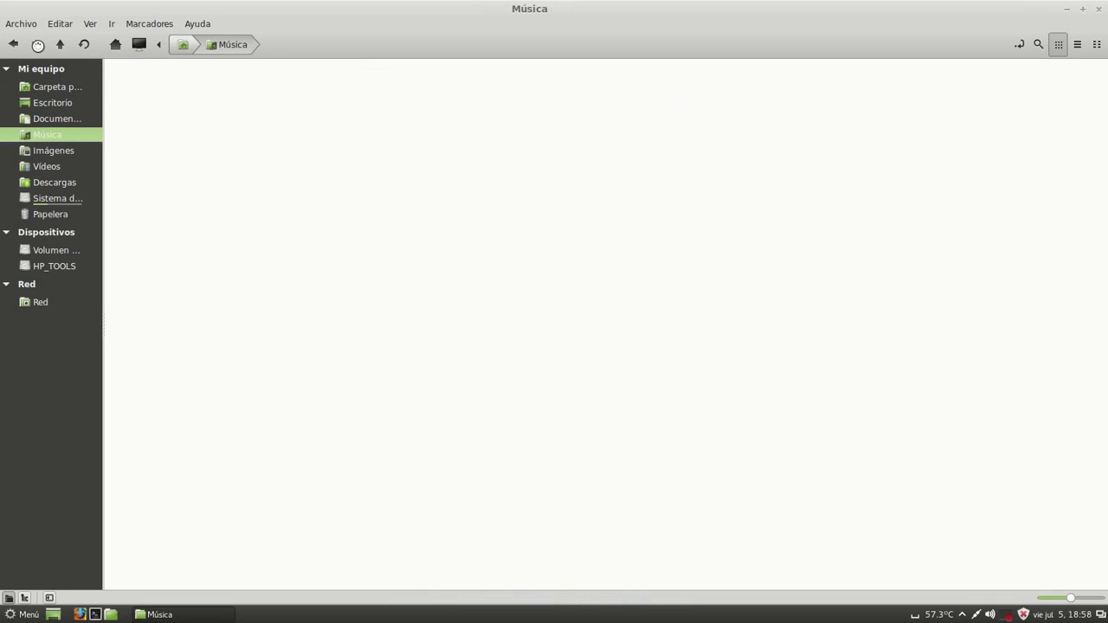
click(14, 44)
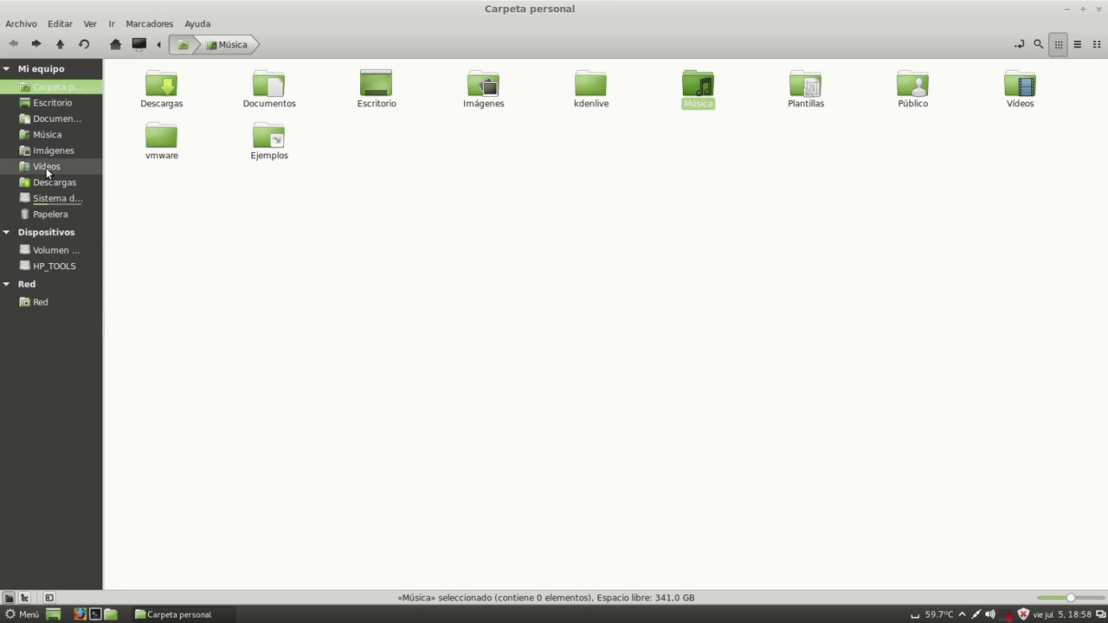
click(36, 45)
click(13, 43)
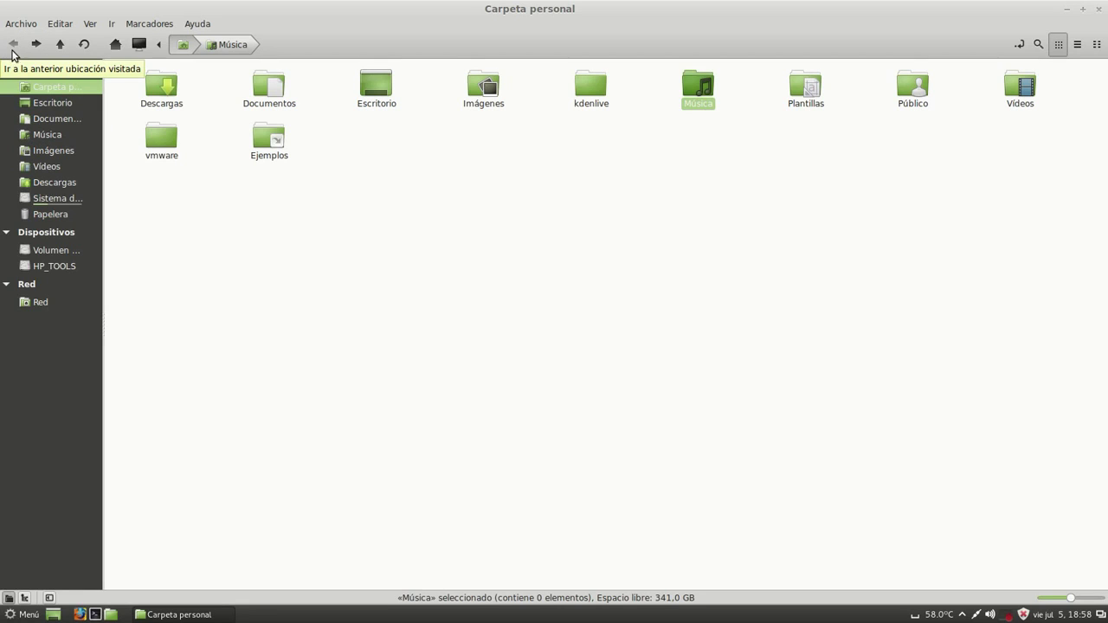
click(12, 45)
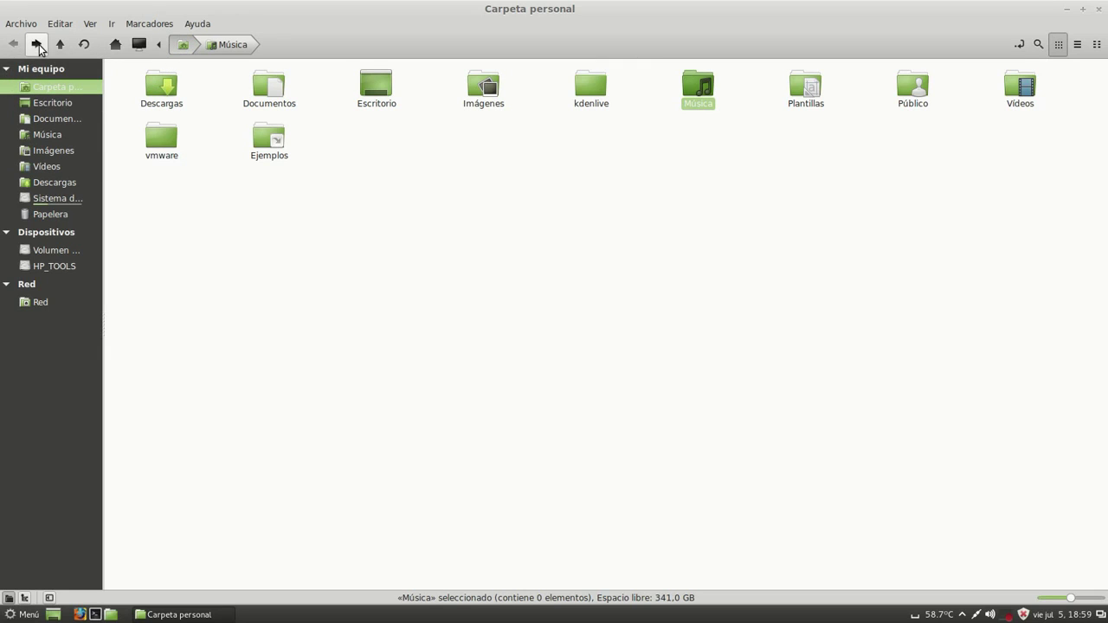
- Go up to the parent home directory, reopen the personal folder, and view the options for its empty area
click(60, 45)
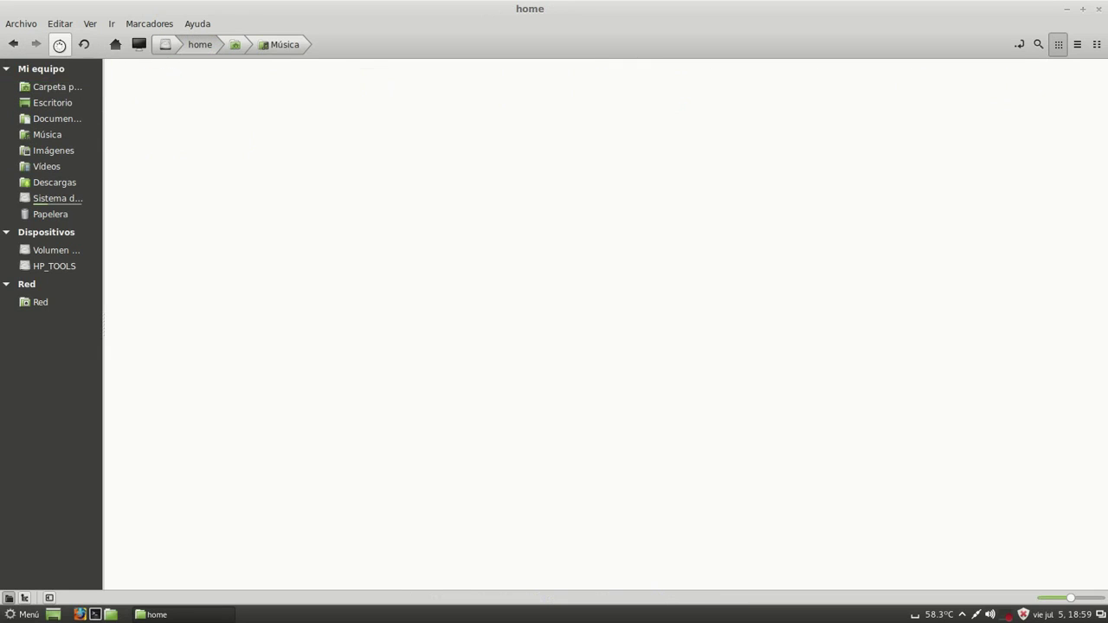
double_click(377, 87)
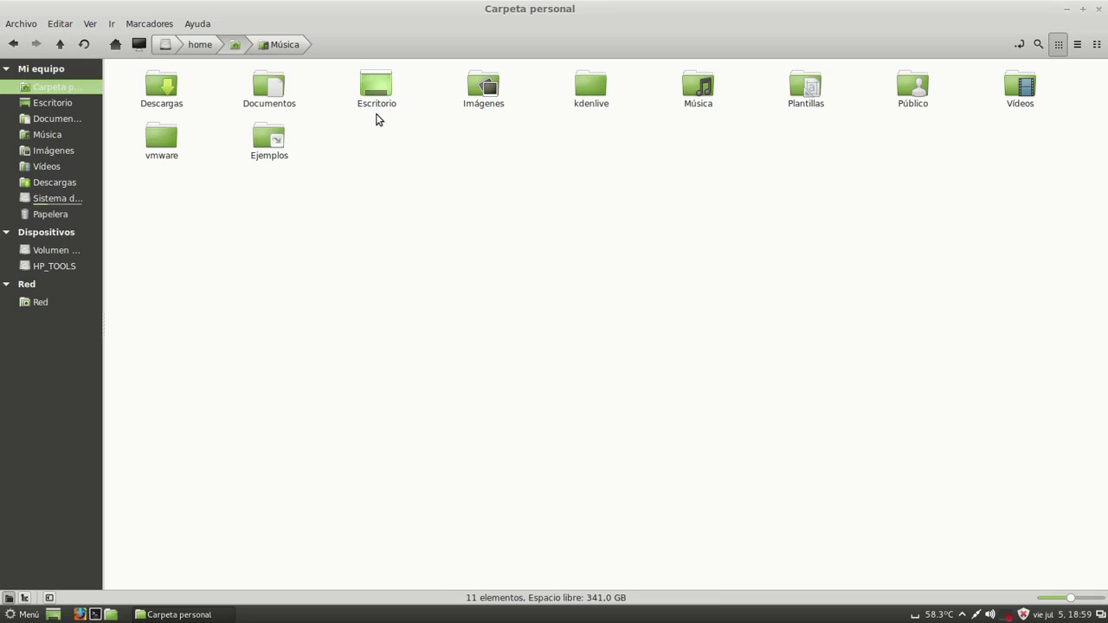
right_click(404, 180)
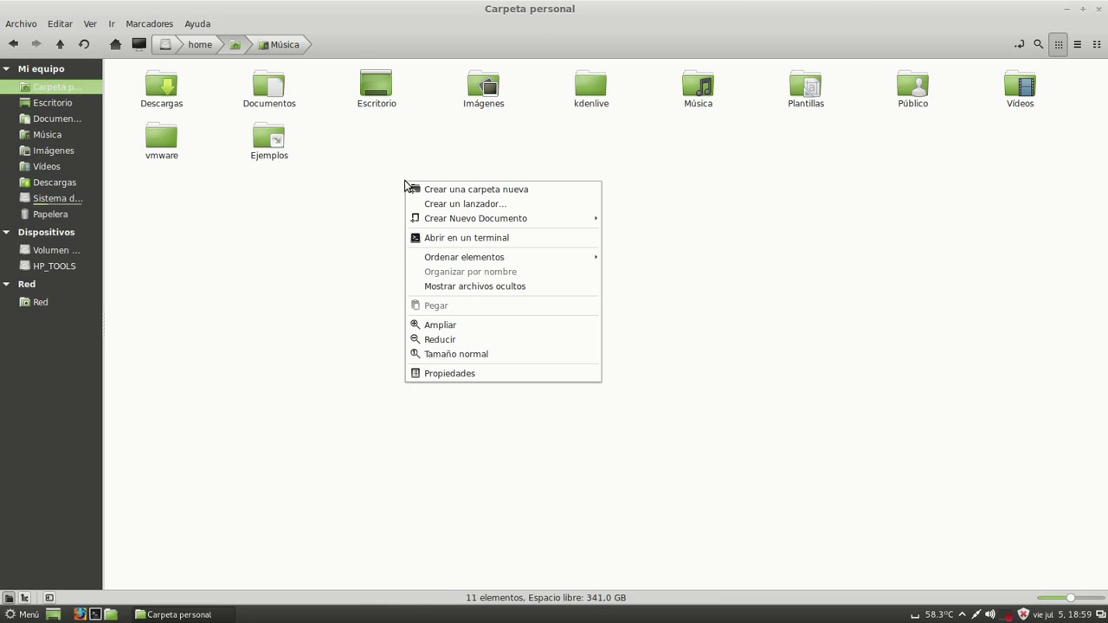
click(322, 415)
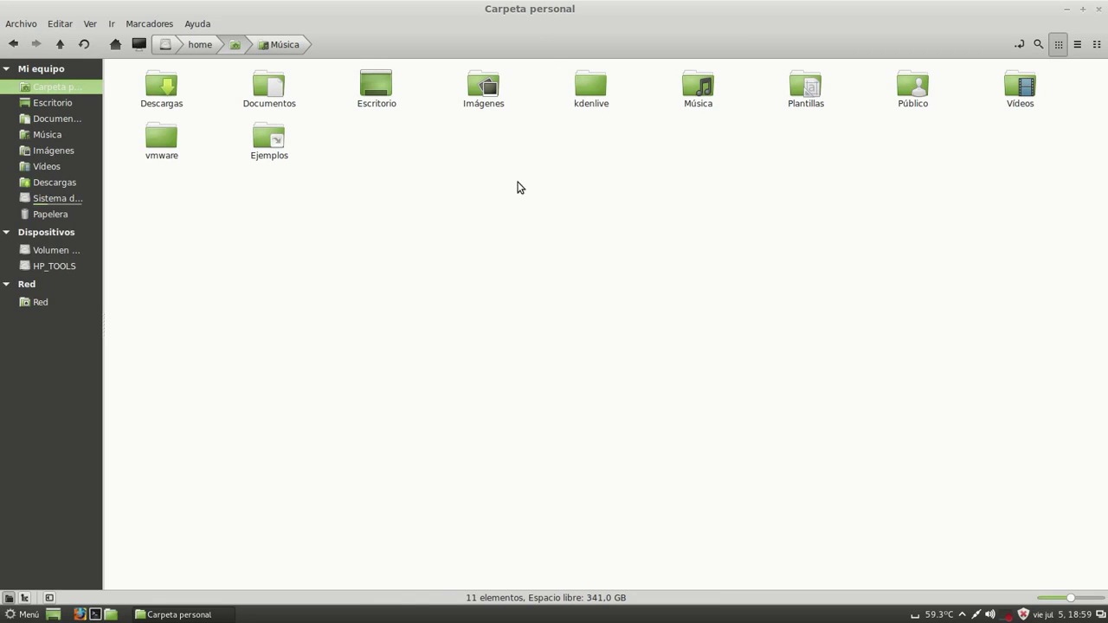
- Open a terminal at the personal folder's location from the file manager
mouse_move(1104, 279)
mouse_down()
mouse_move(744, 240)
mouse_move(321, 126)
mouse_move(161, 99)
mouse_move(97, 68)
mouse_move(97, 50)
mouse_move(71, 66)
mouse_move(83, 43)
mouse_up()
right_click(418, 291)
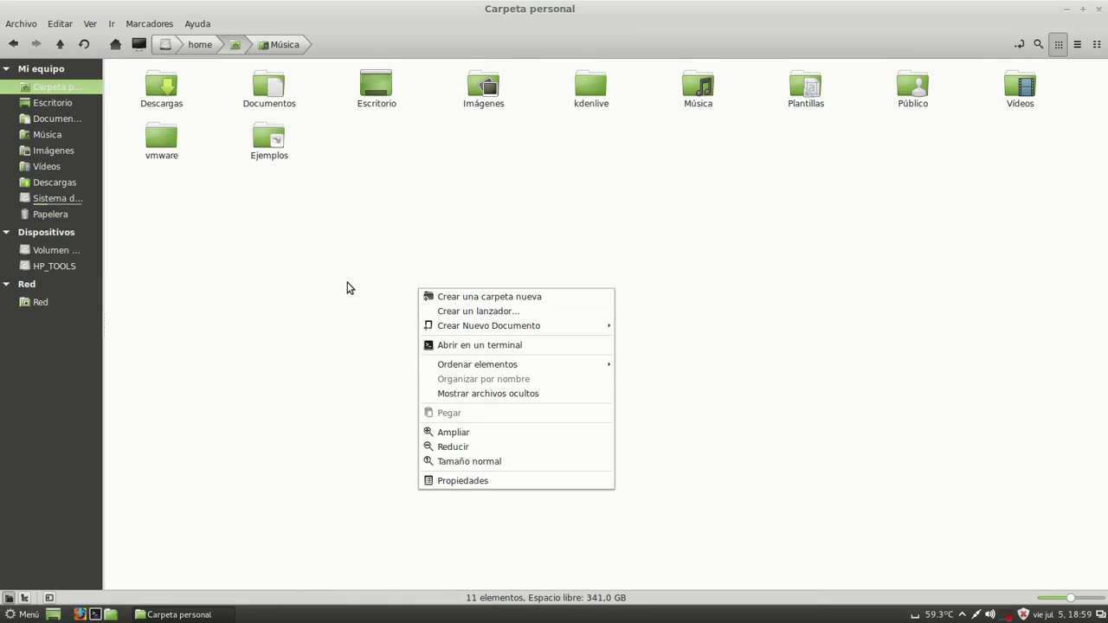
click(444, 346)
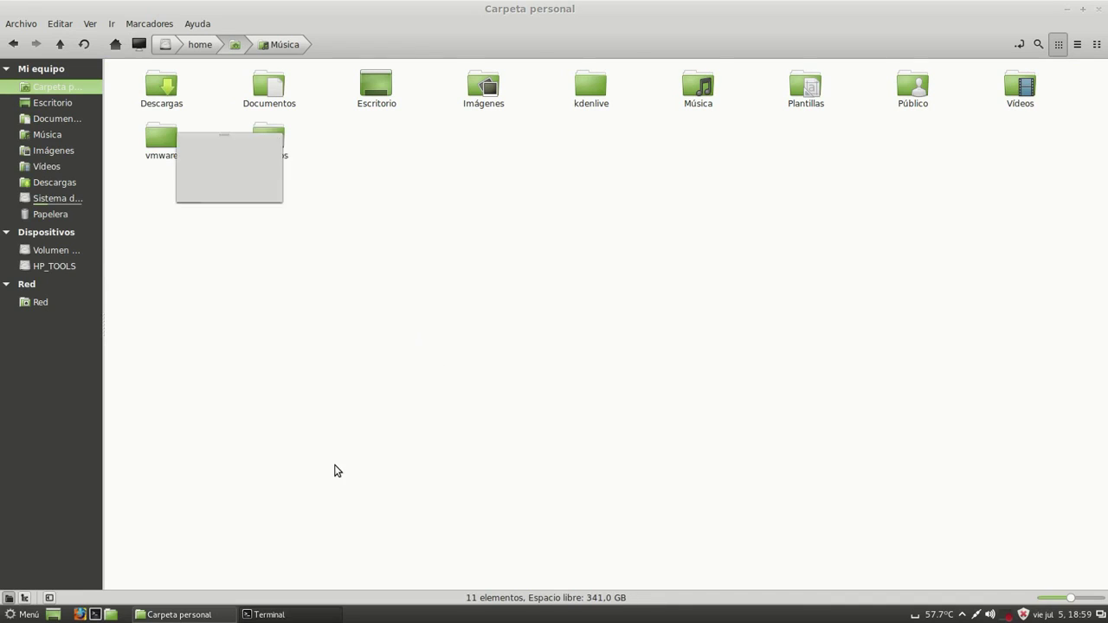
- Close the file manager window and maximize the terminal, briefly viewing its file commands
click(1094, 8)
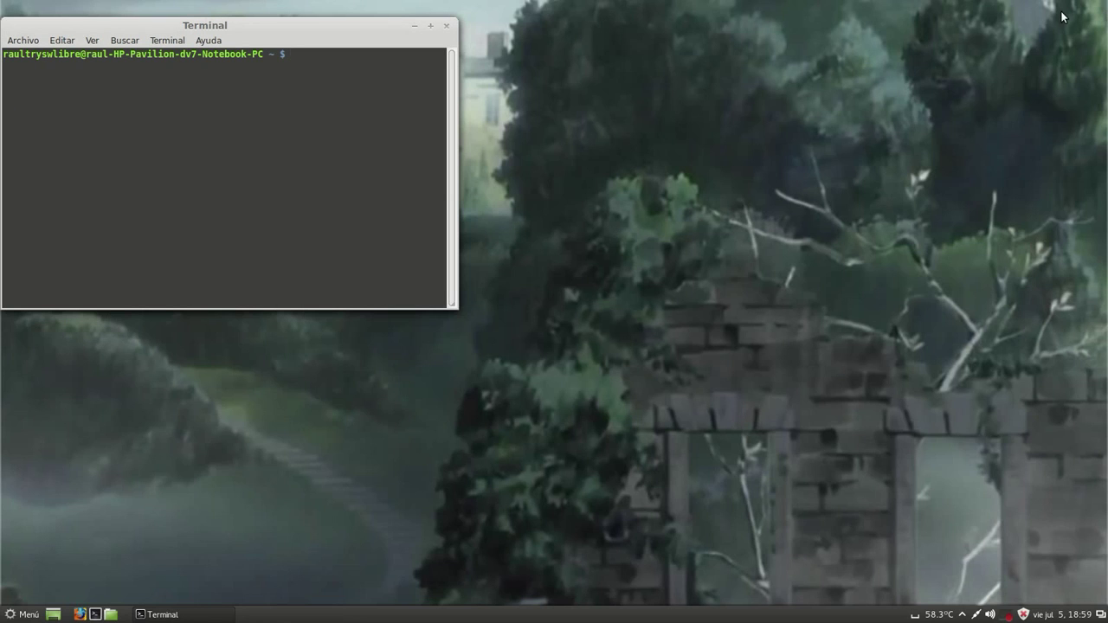
click(431, 27)
click(25, 22)
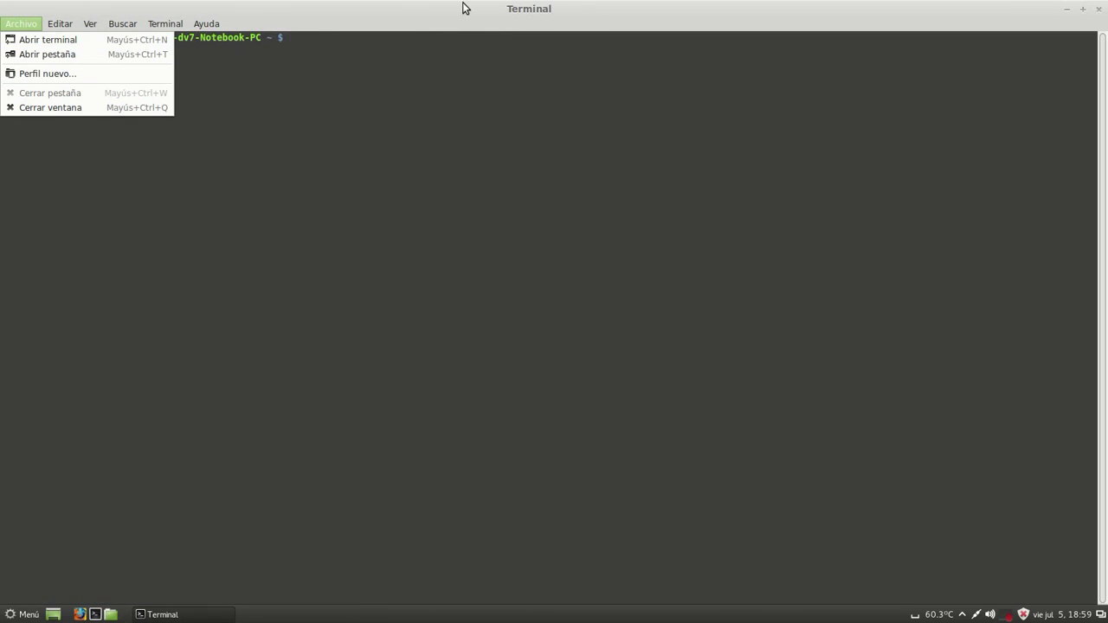
click(426, 7)
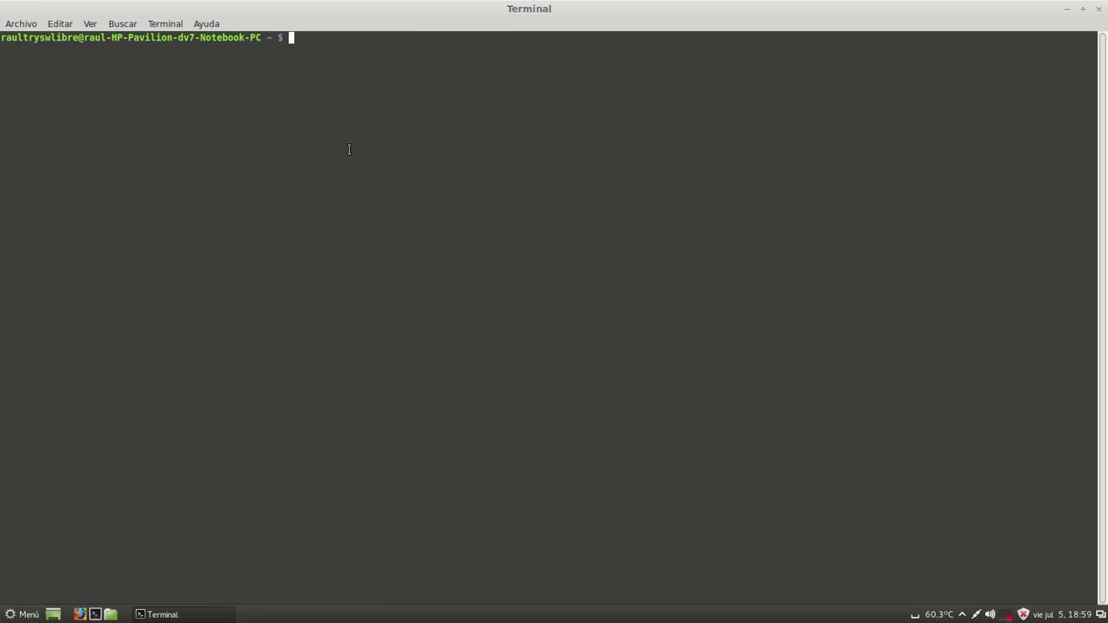
- Minimize the terminal, and briefly launch and close a file manager window and the Firefox browser
click(160, 614)
click(112, 615)
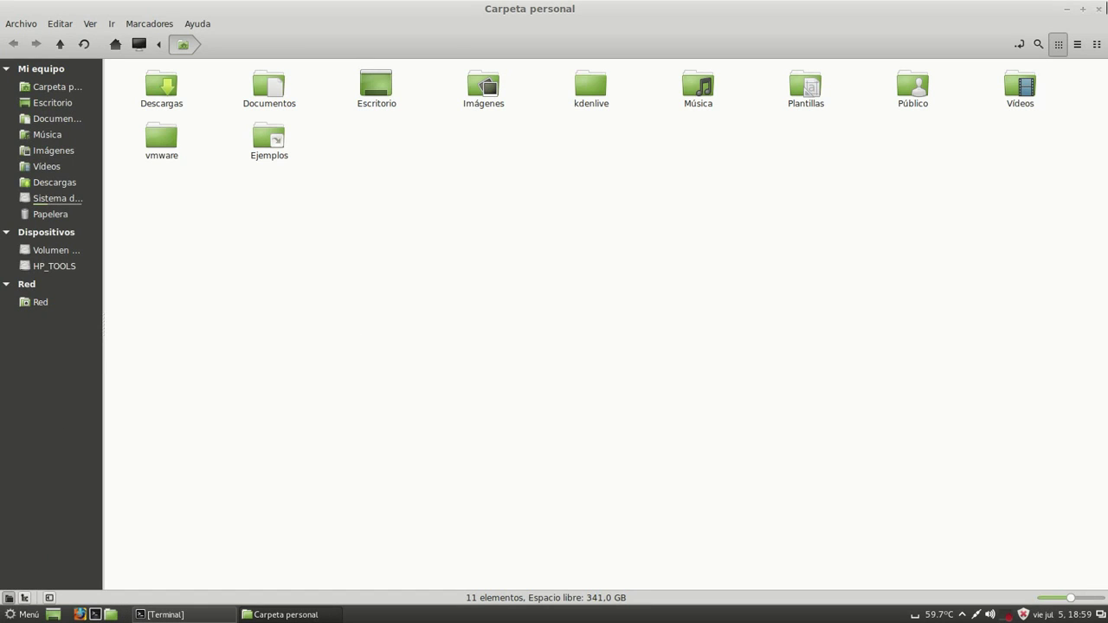
click(1106, 8)
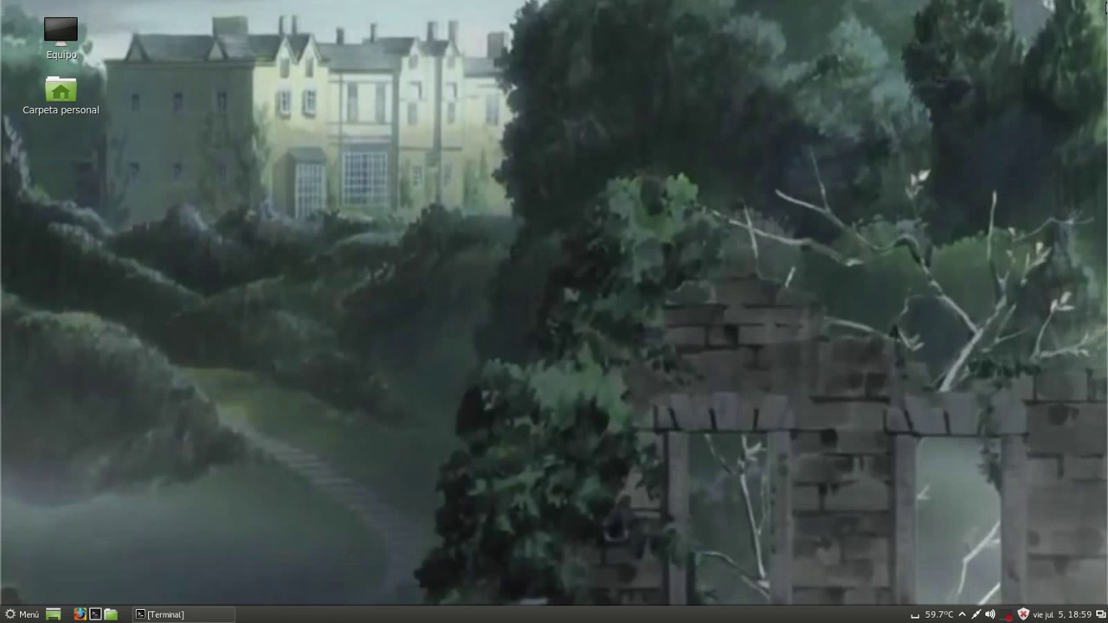
click(78, 615)
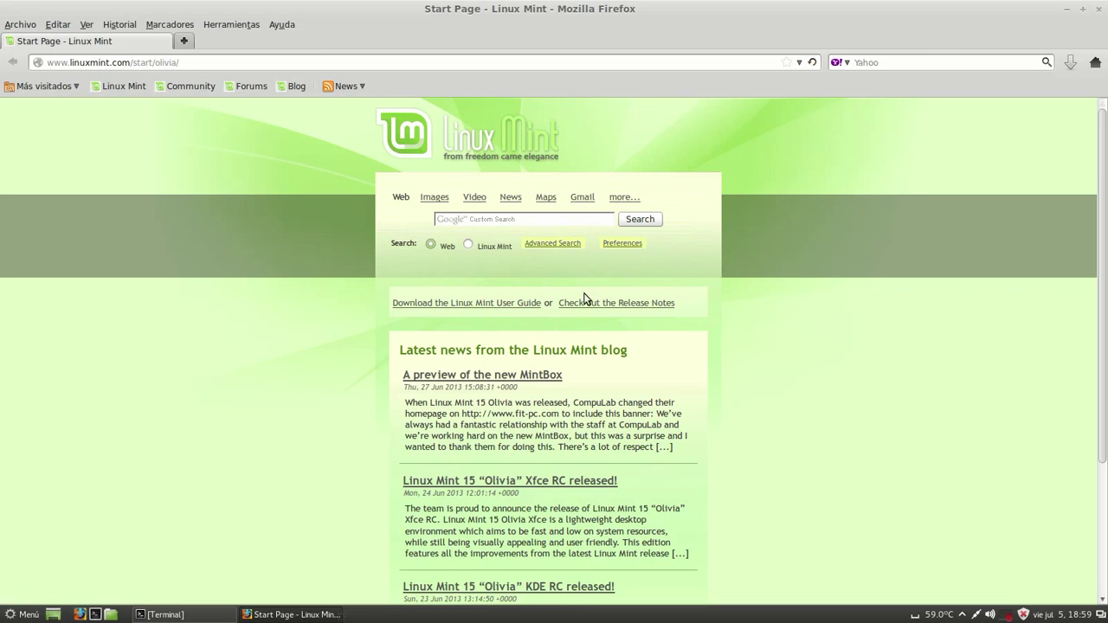
click(1096, 9)
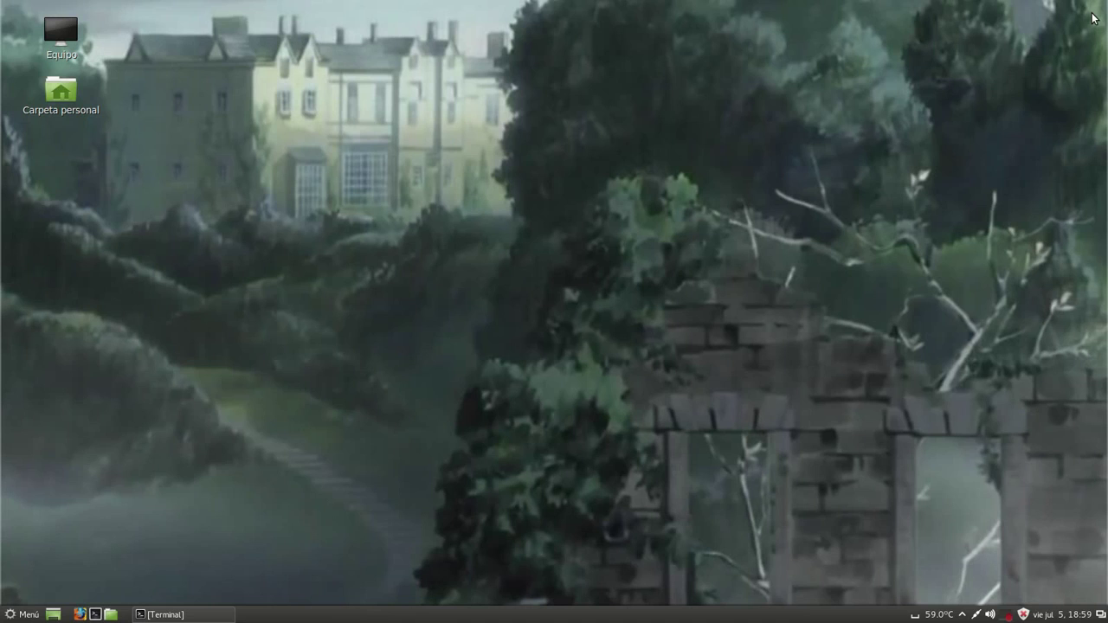
- Show the terminal and minimize it again, and briefly open and close the home folder window
click(151, 615)
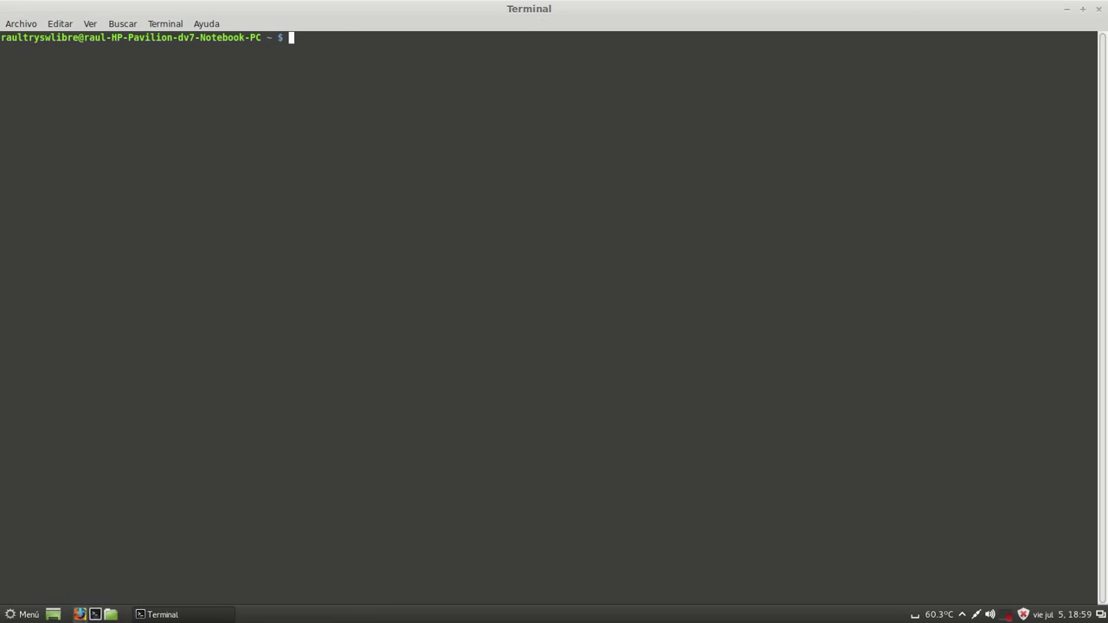
click(152, 615)
click(110, 615)
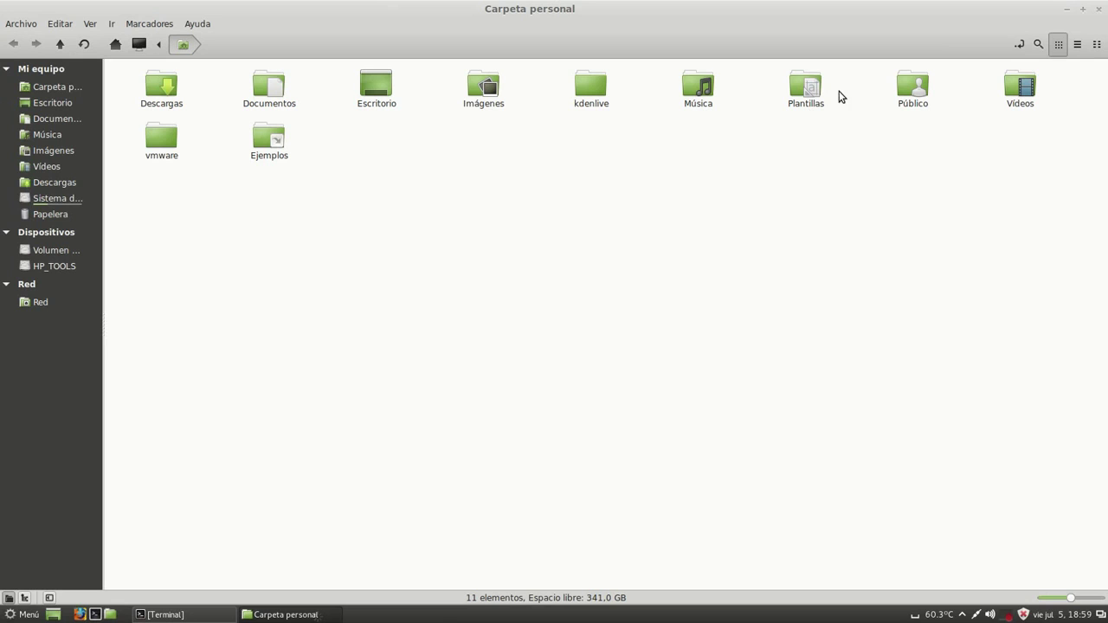
click(1099, 10)
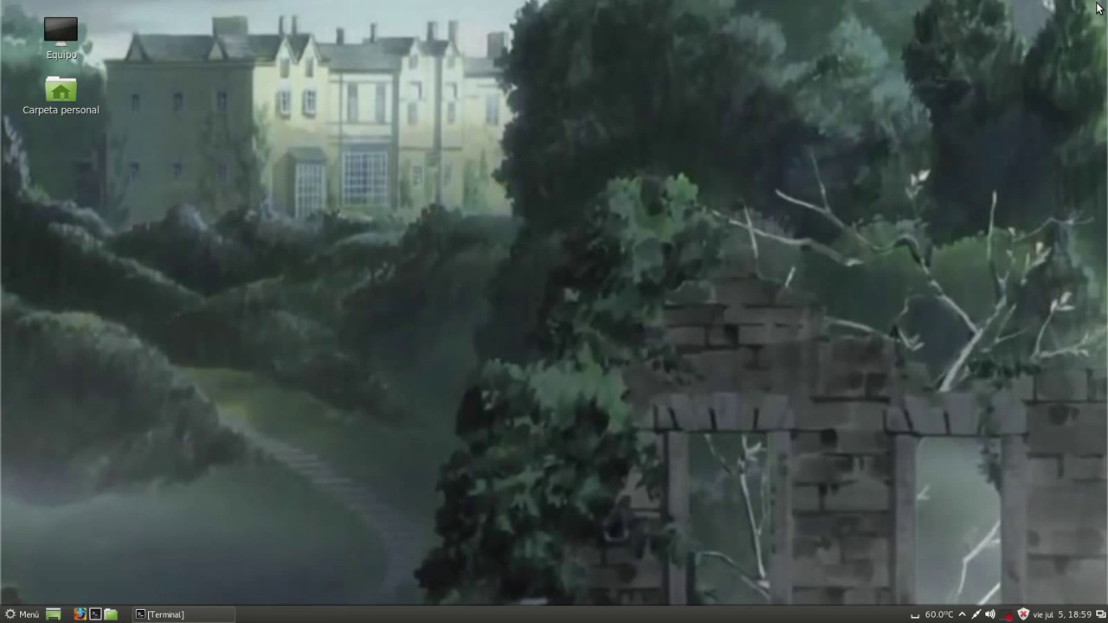
- Restore the terminal, highlight the user and computer name in its prompt, and clear the highlight
click(190, 614)
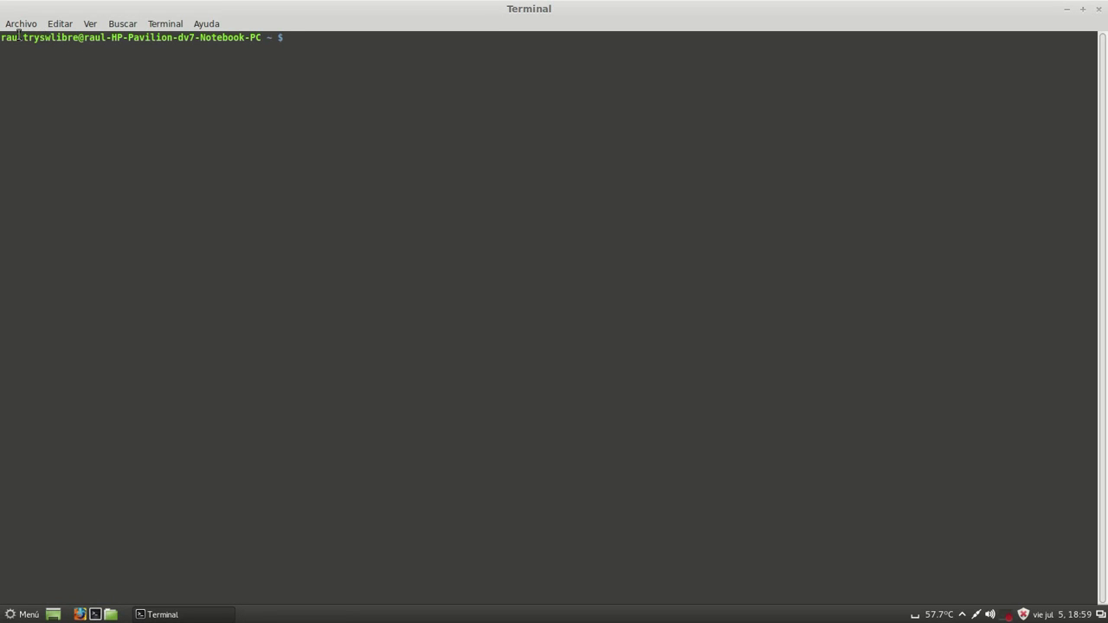
drag(6, 39, 259, 39)
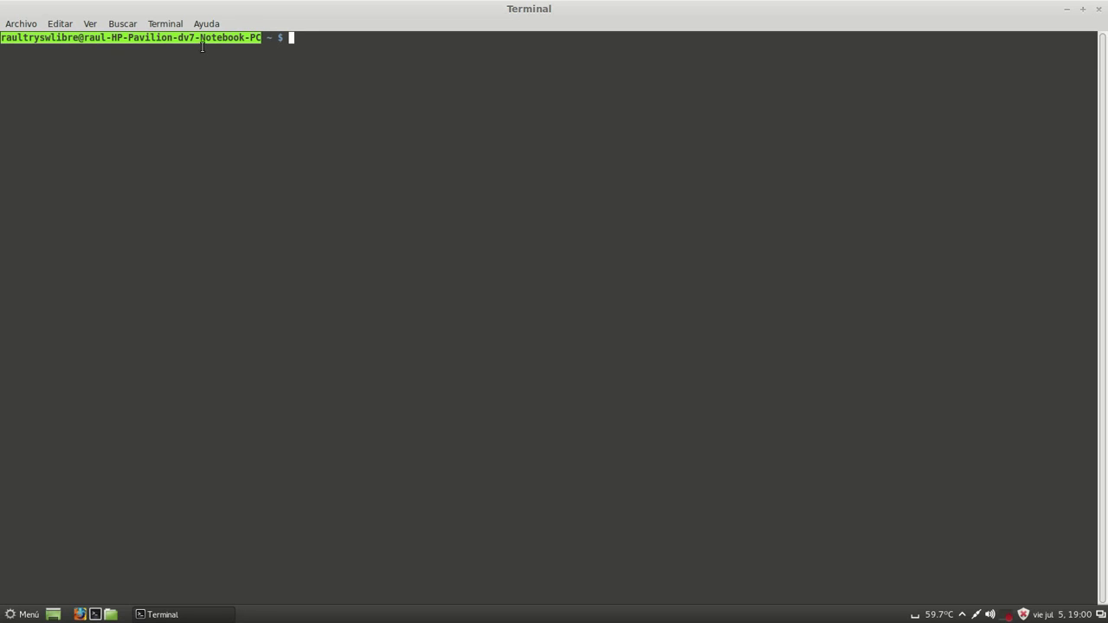
click(269, 36)
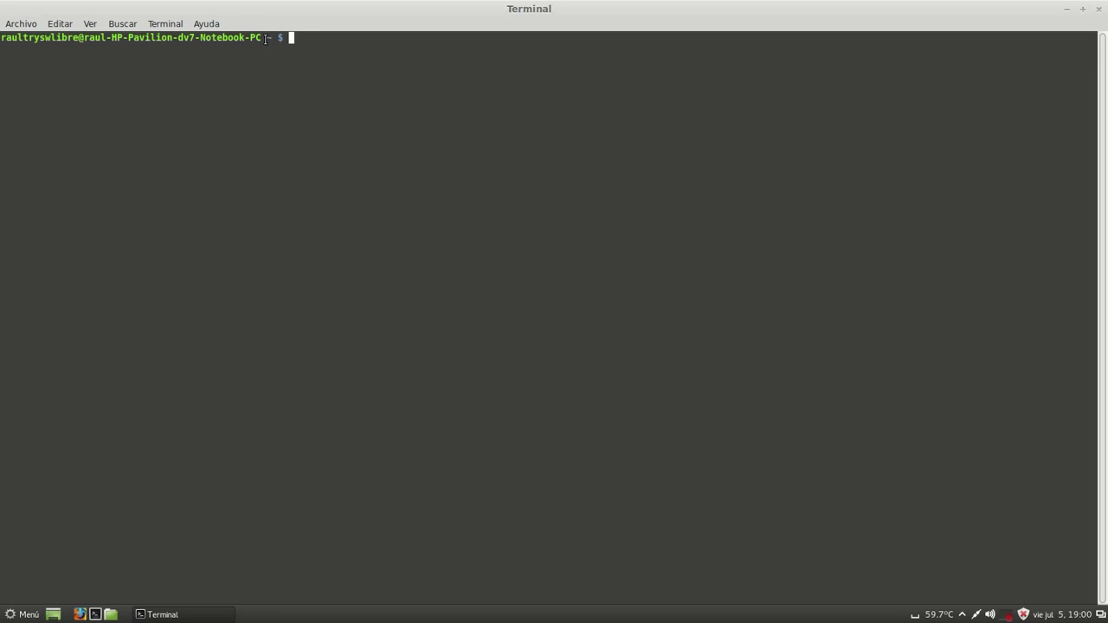
- Highlight the tilde in the terminal prompt
drag(265, 39, 274, 38)
click(268, 39)
drag(267, 40, 278, 40)
- Launch the gedit text editor and maximize its window
click(22, 615)
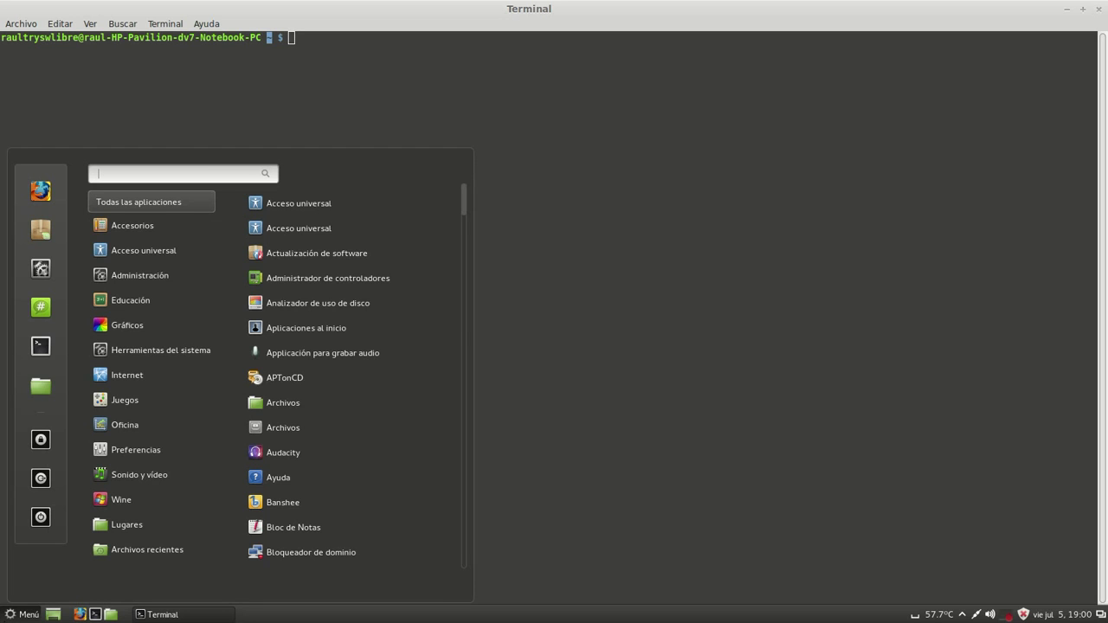
text(gedit)
key(Return)
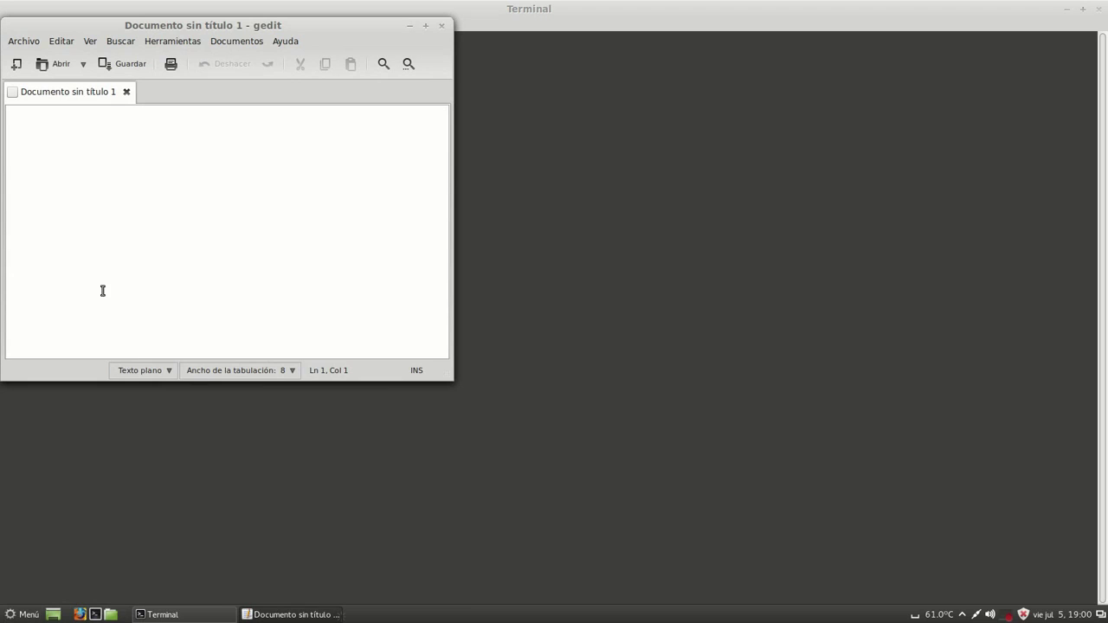
double_click(169, 26)
- Look through the gedit preferences for view, editor, fonts and colours, and plugins, and close them without changes
click(57, 24)
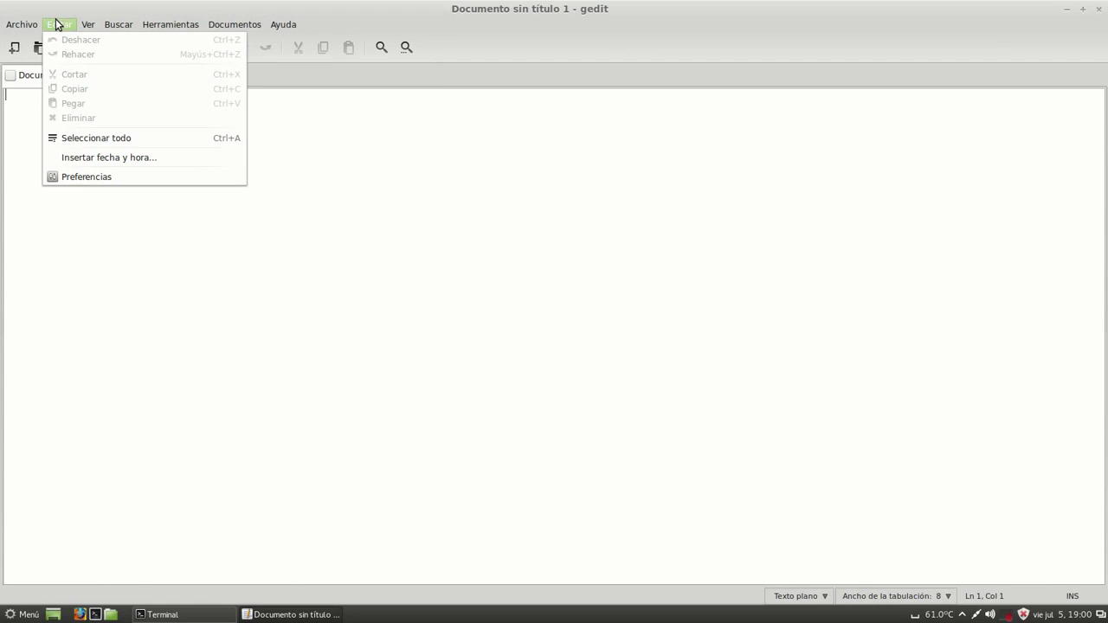
click(97, 177)
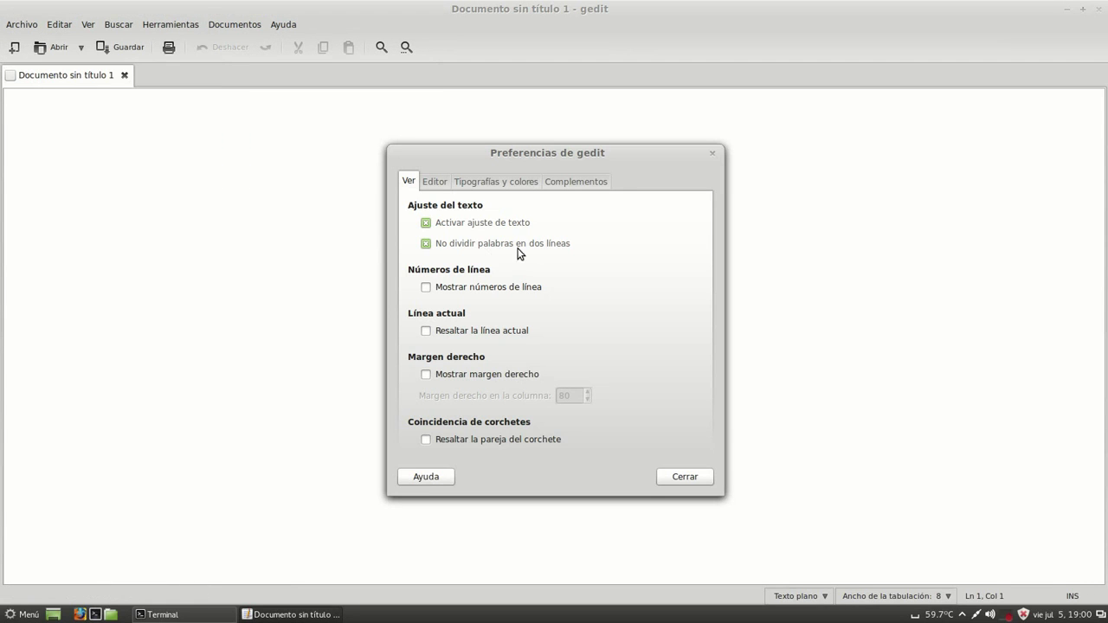
click(448, 182)
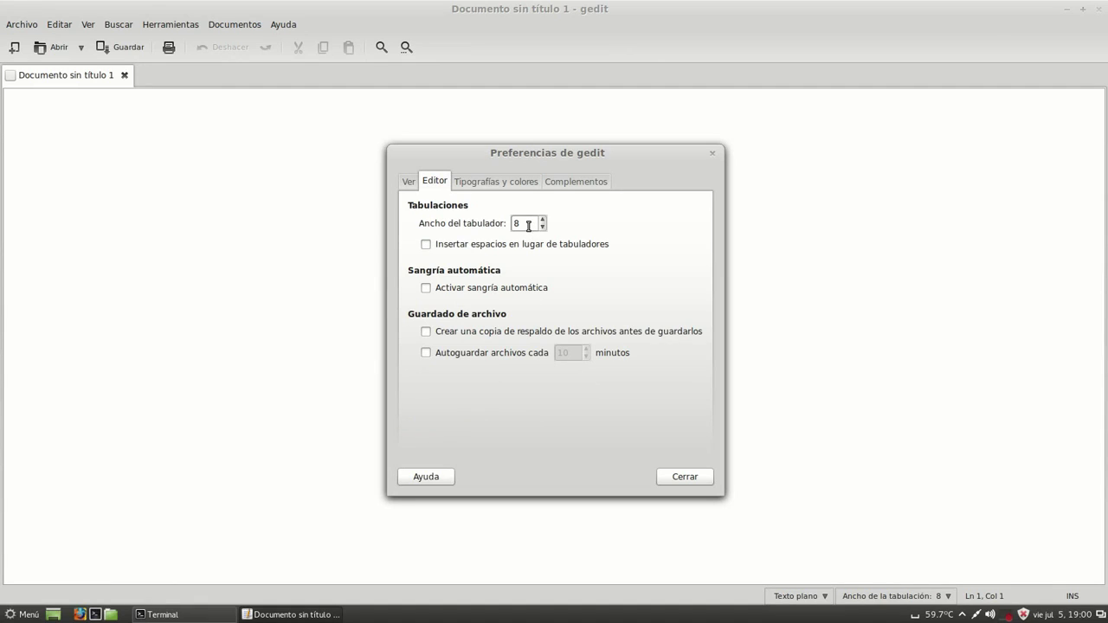
click(494, 184)
click(570, 181)
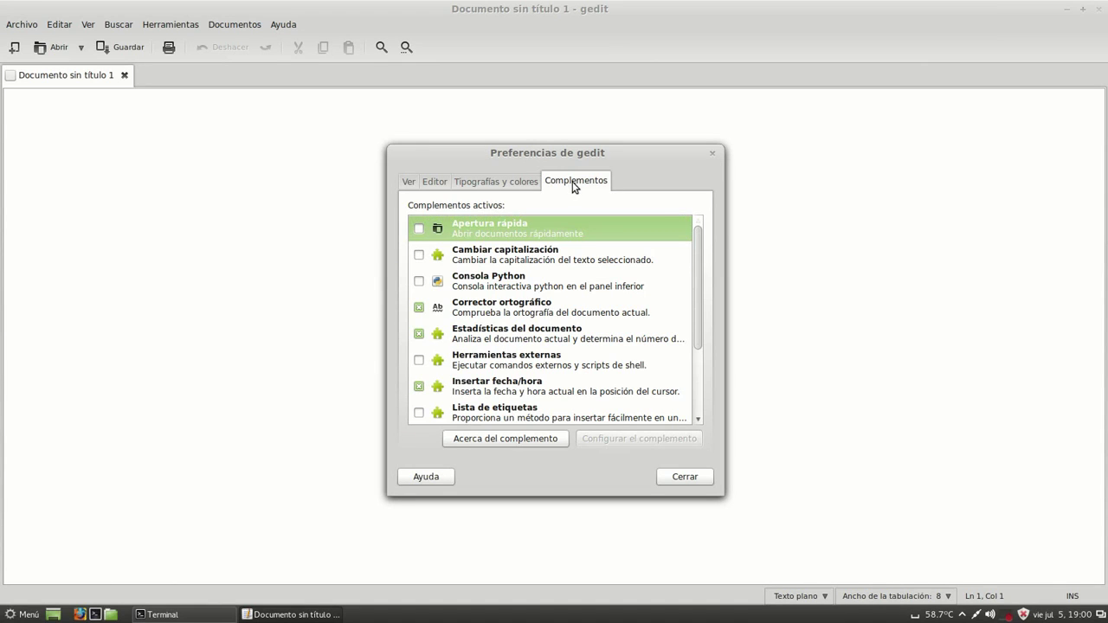
click(717, 154)
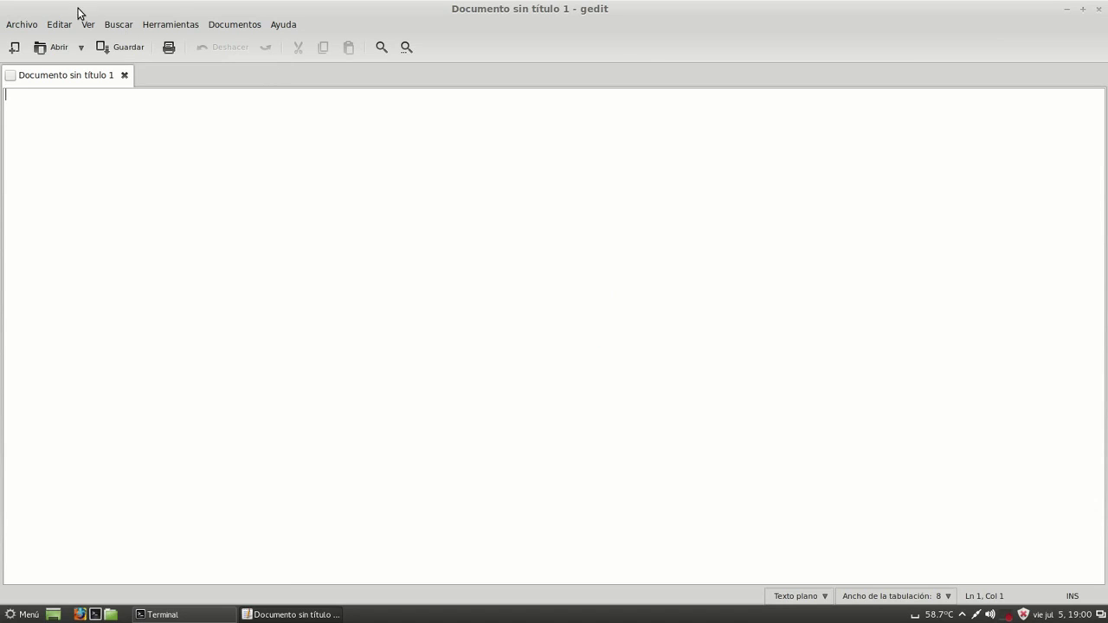
- Look through gedit's tools, file, search and document commands, and close the editor
click(184, 24)
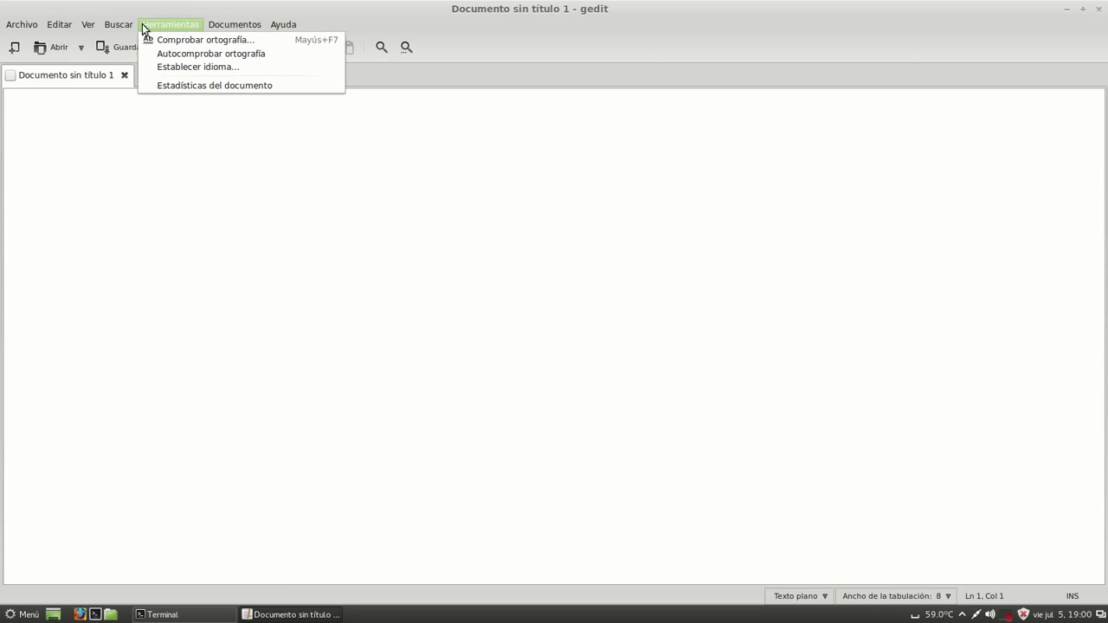
mouse_move(116, 26)
mouse_move(63, 29)
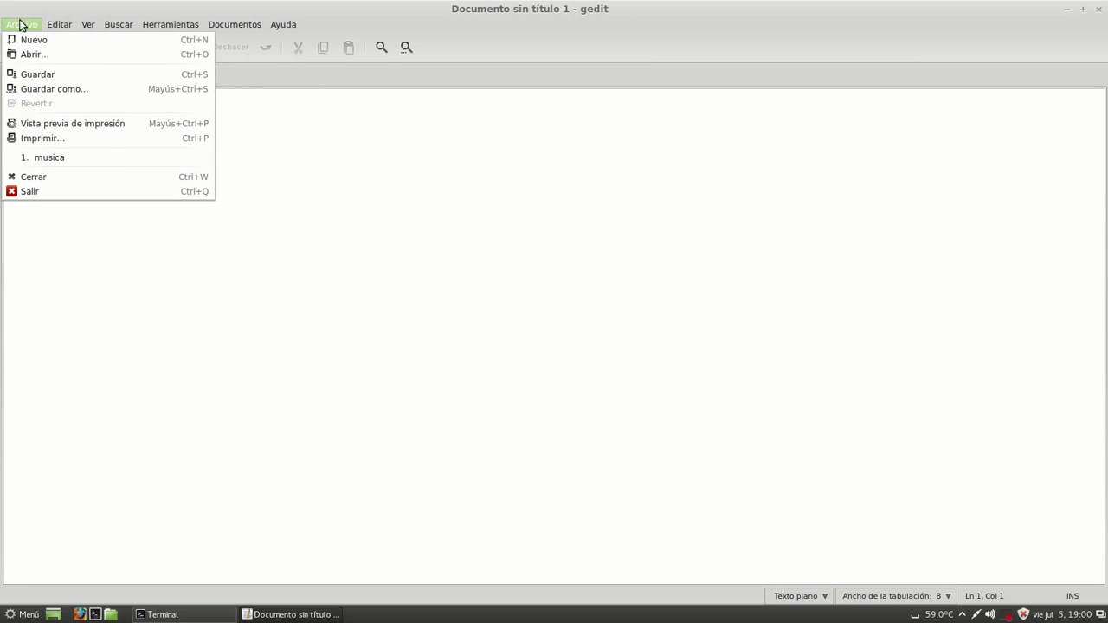
mouse_move(152, 29)
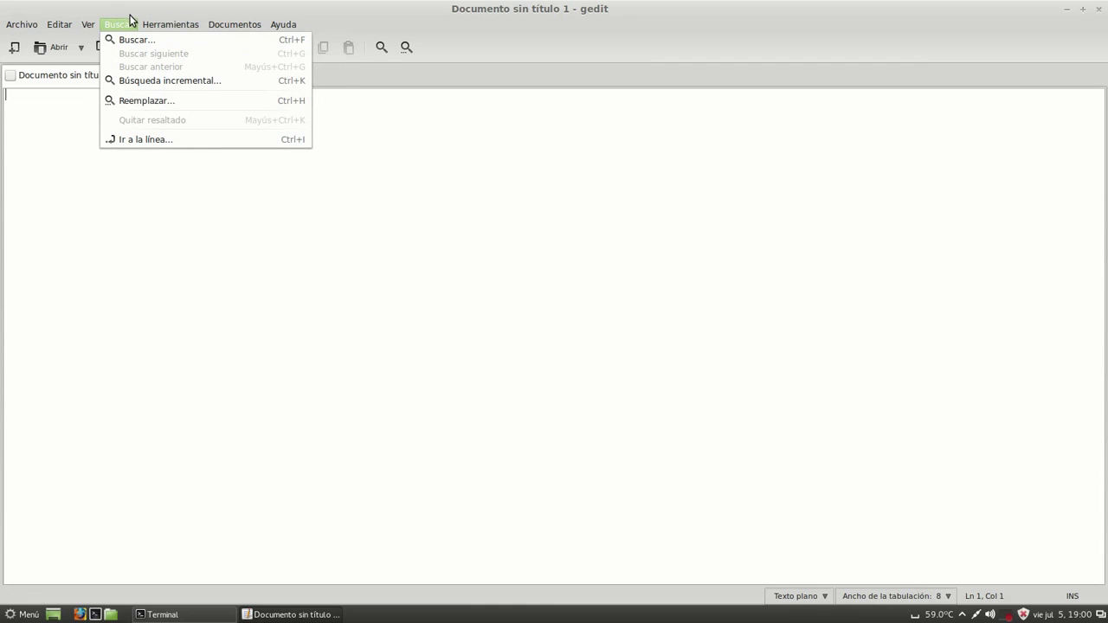
mouse_move(242, 23)
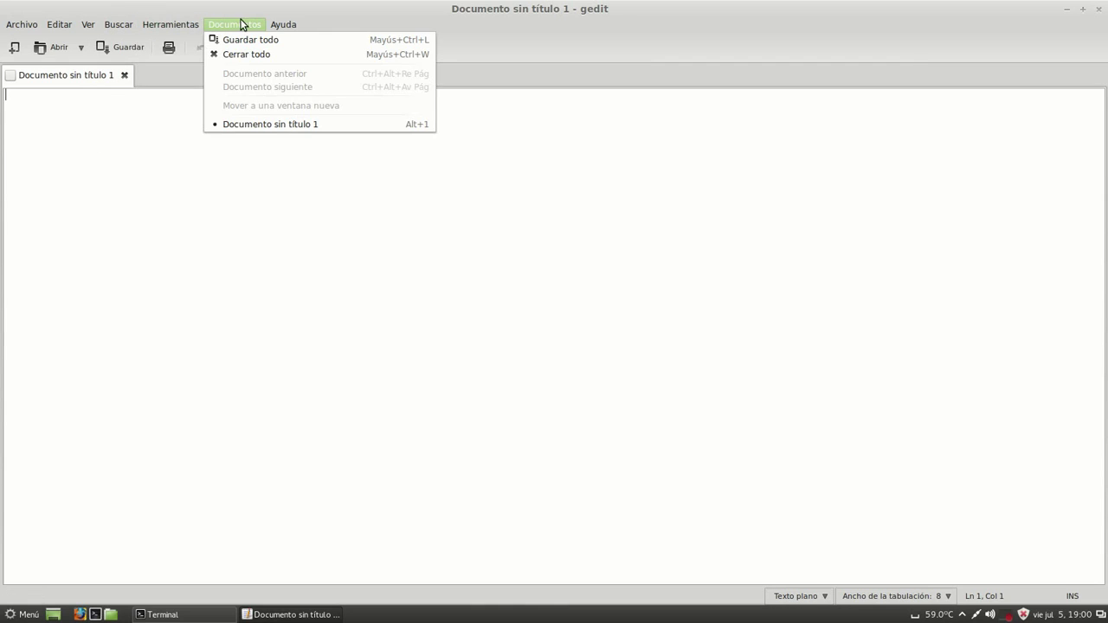
click(268, 7)
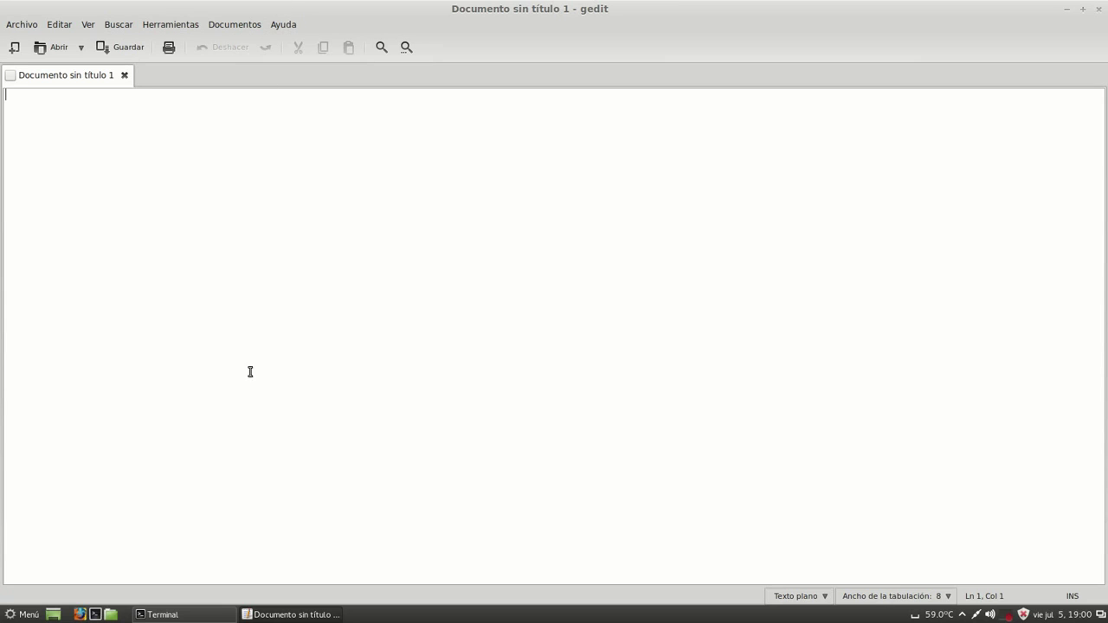
click(1101, 11)
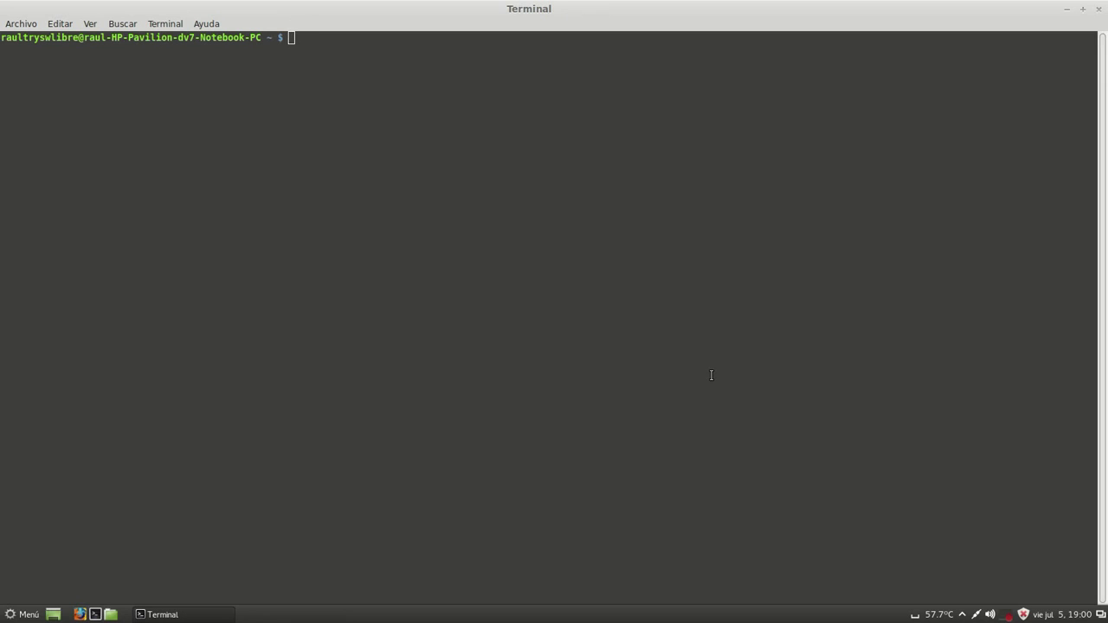
- Find LibreOffice in the application launcher and open a blank LibreOffice Writer document
key(super)
text(libreo)
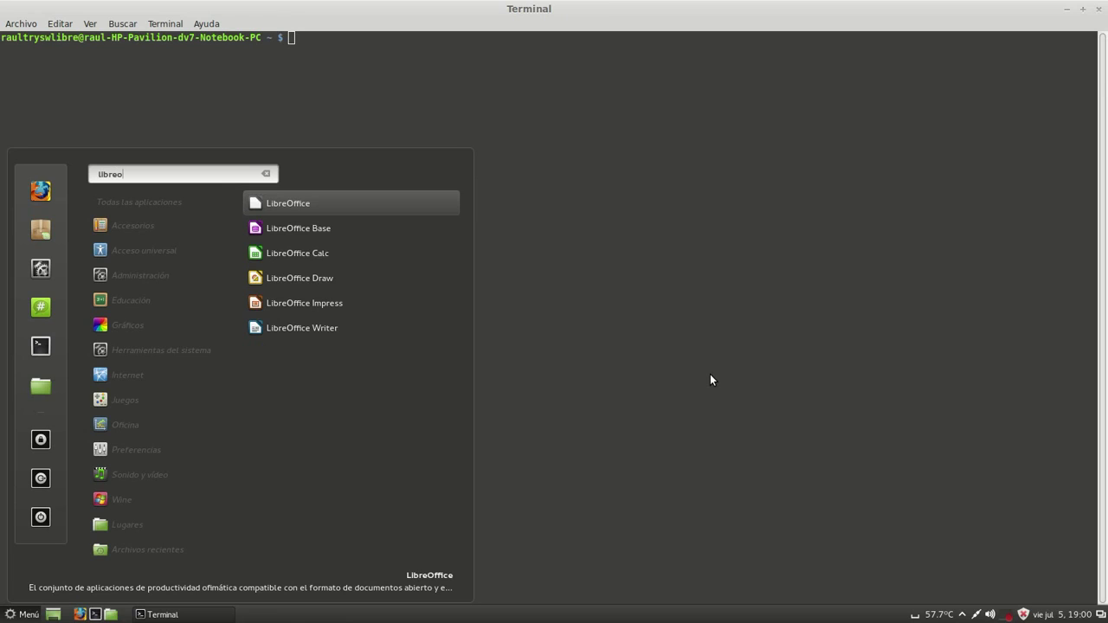
key(Down)
key(Down)
key(Down)
key(Down)
key(Down)
key(Return)
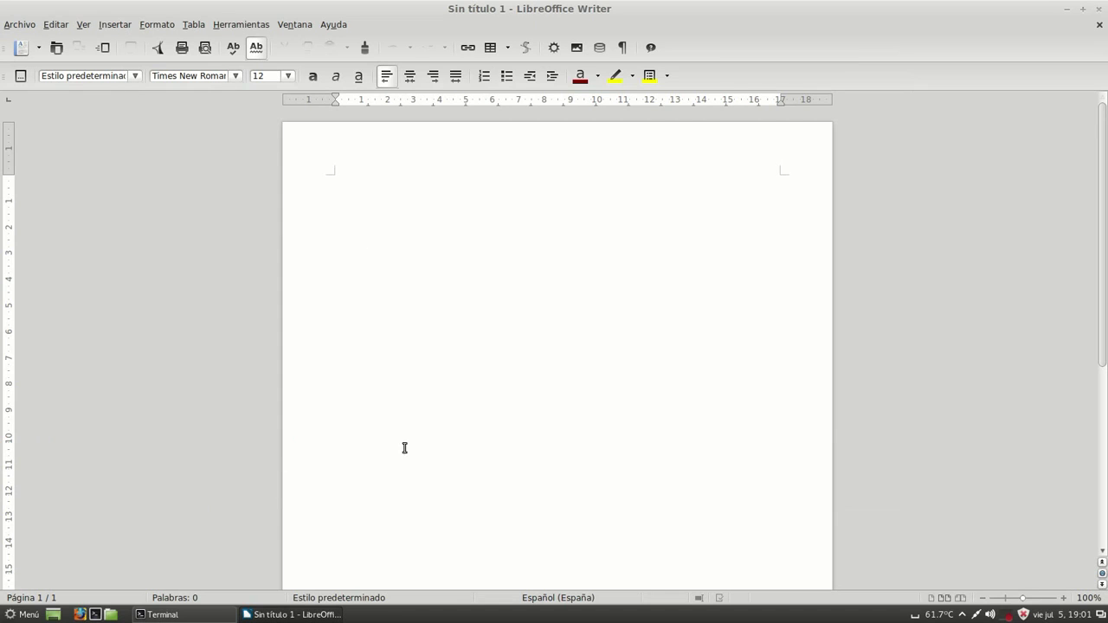
- Set the font size of the blank document to 20
double_click(271, 75)
click(271, 76)
key(Return)
double_click(271, 76)
text(2)
key(Return)
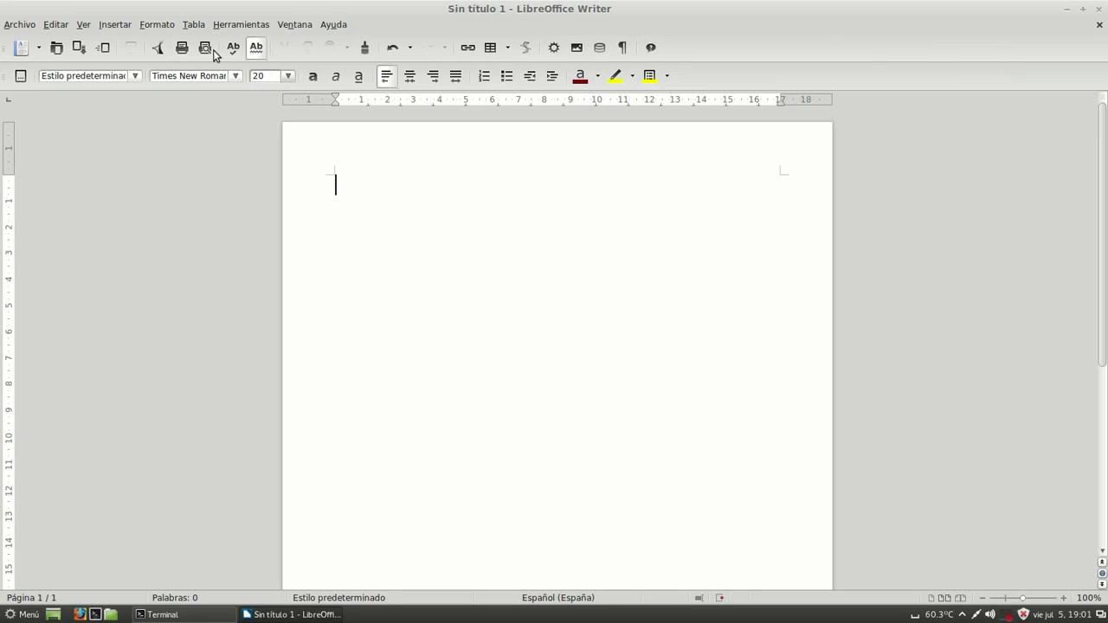
- Look through the document's properties, including the custom and description pages, and cancel without changes
click(27, 29)
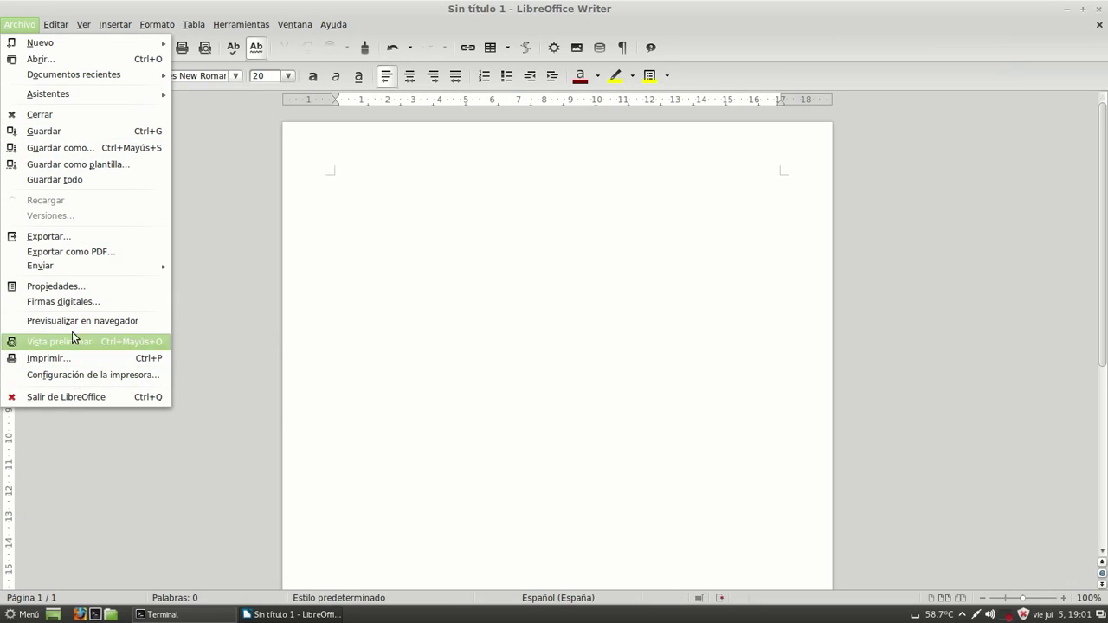
click(69, 290)
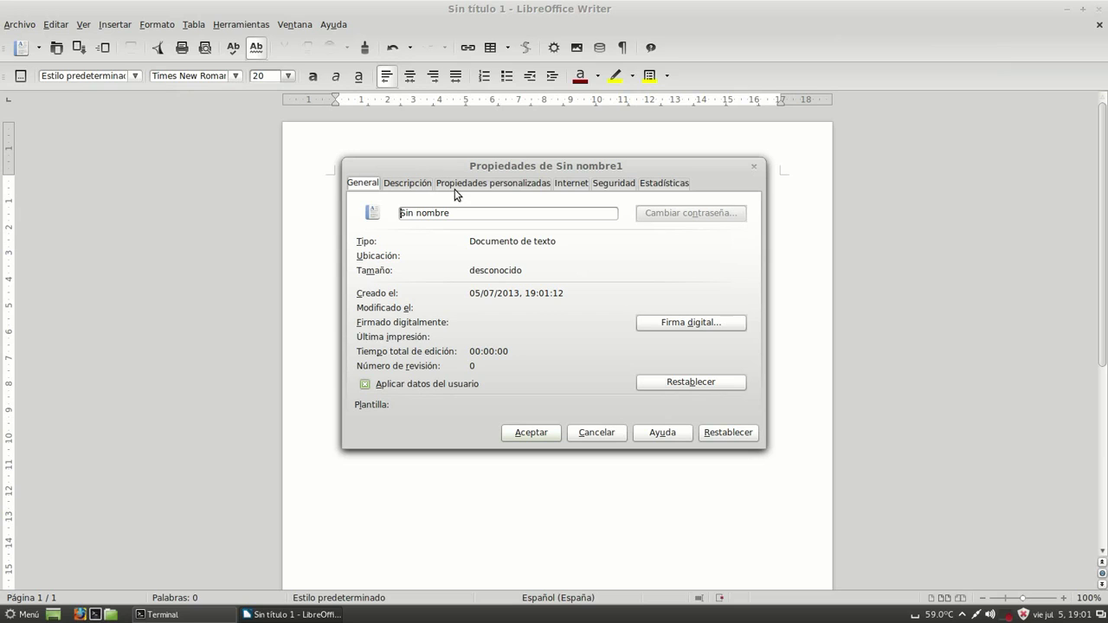
click(515, 189)
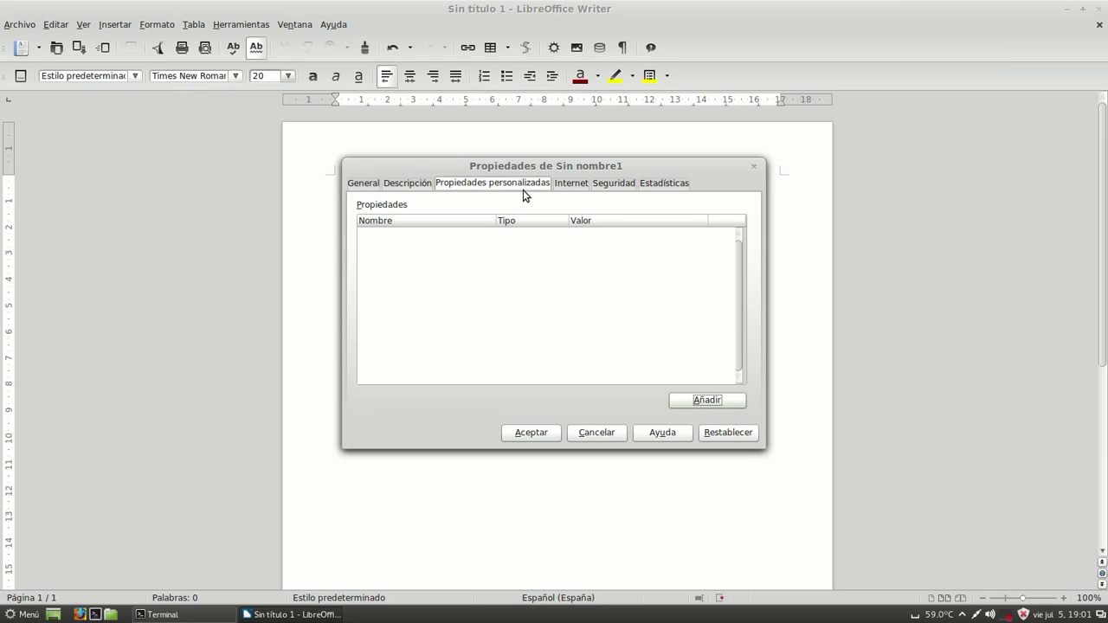
click(561, 186)
click(450, 185)
click(408, 183)
click(362, 187)
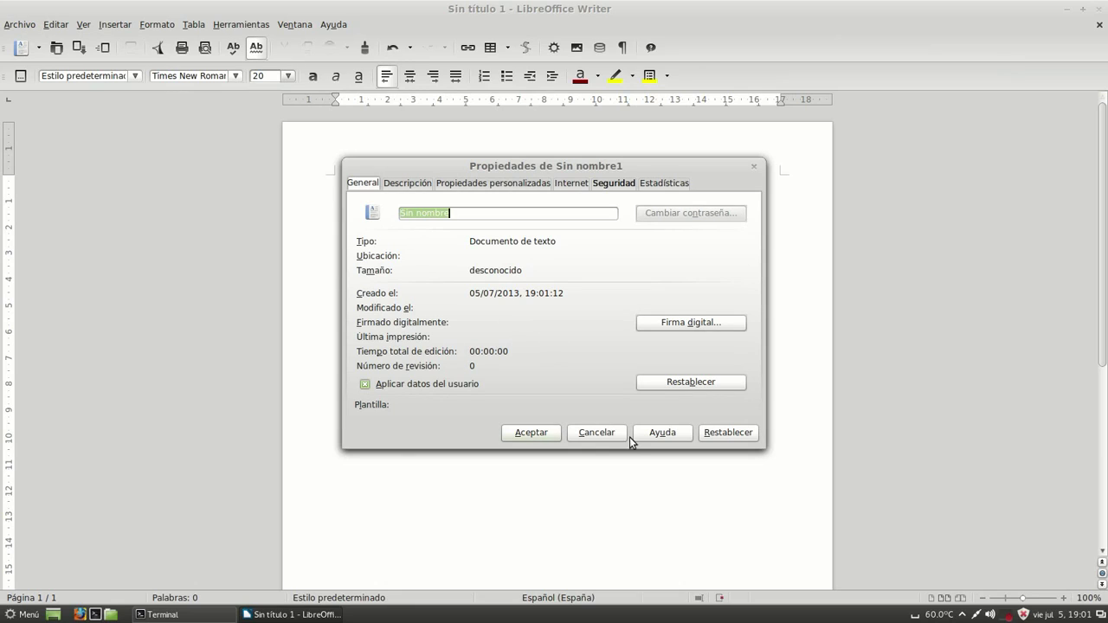
click(593, 433)
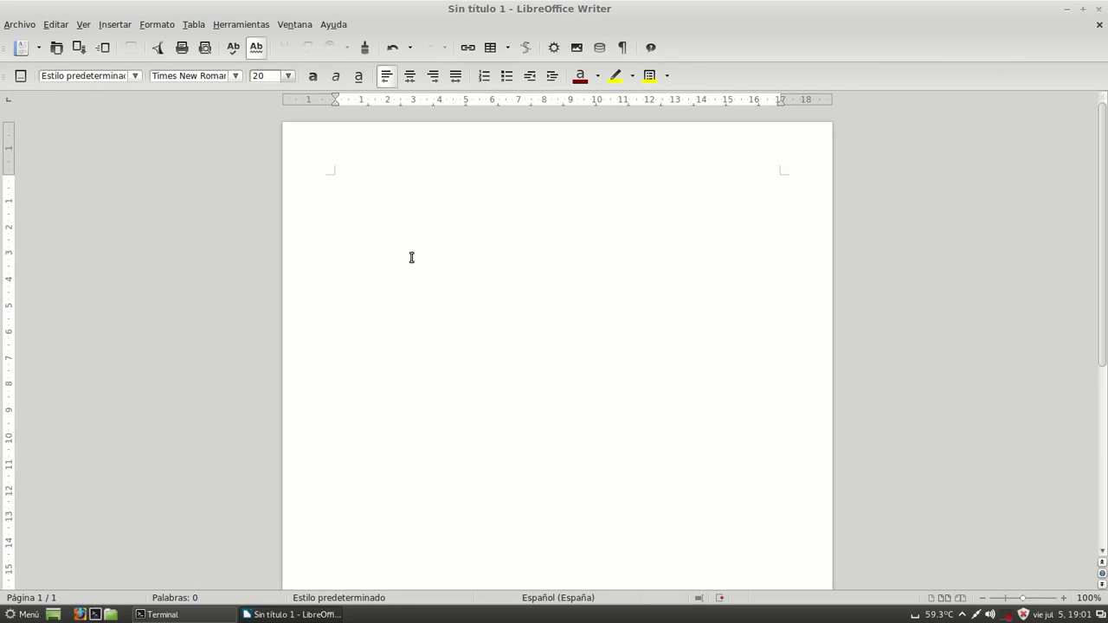
- Set the A4 page style to horizontal orientation and apply it to the document
click(157, 24)
click(215, 113)
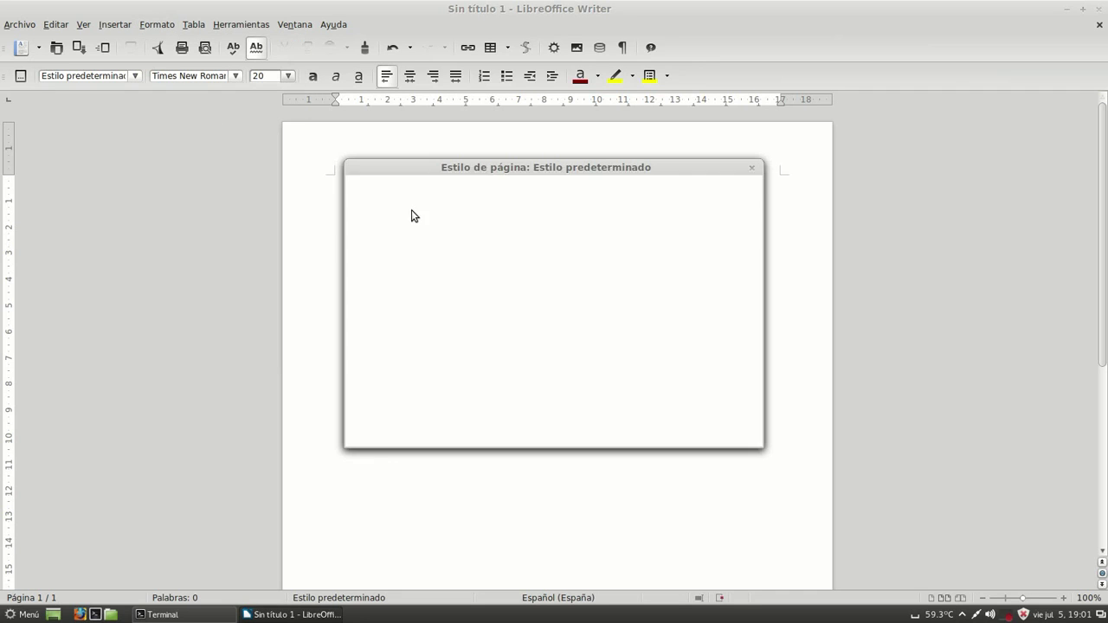
click(419, 184)
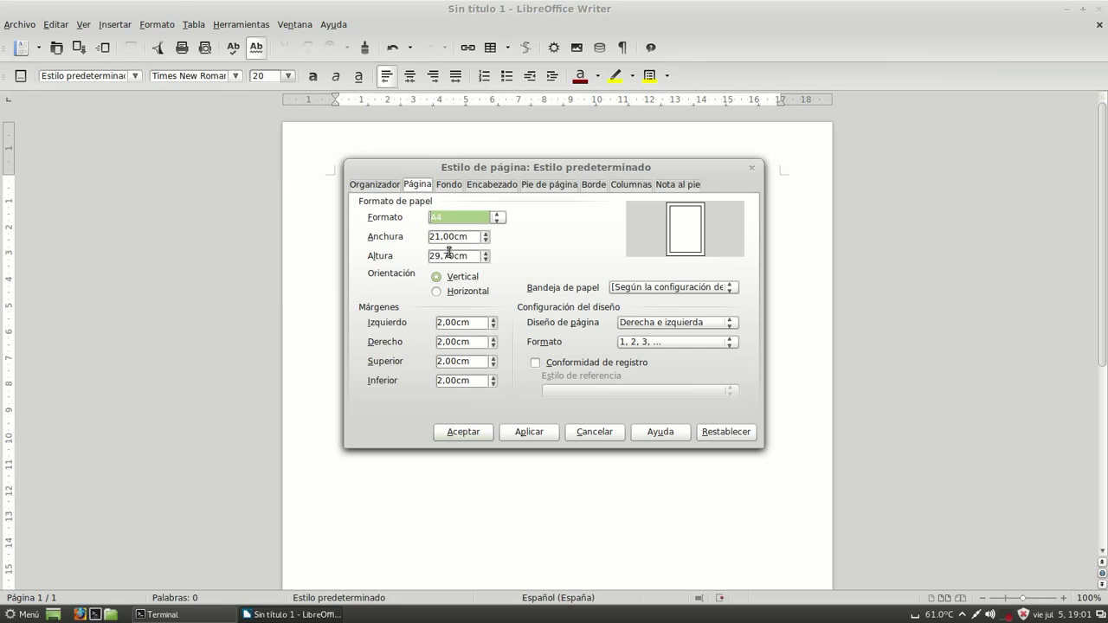
click(459, 292)
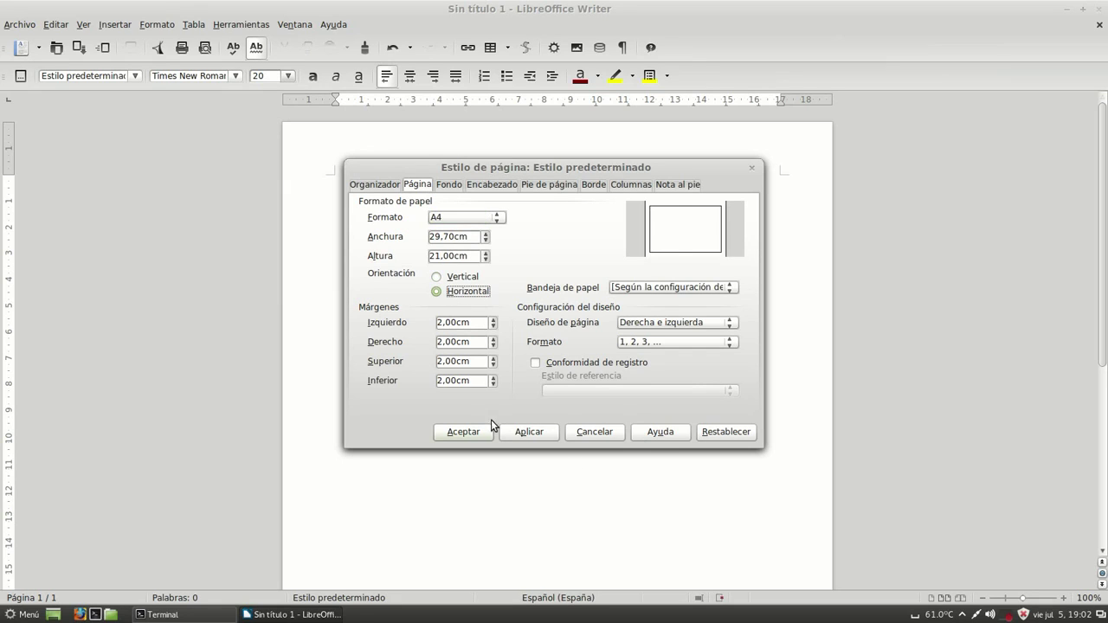
click(465, 431)
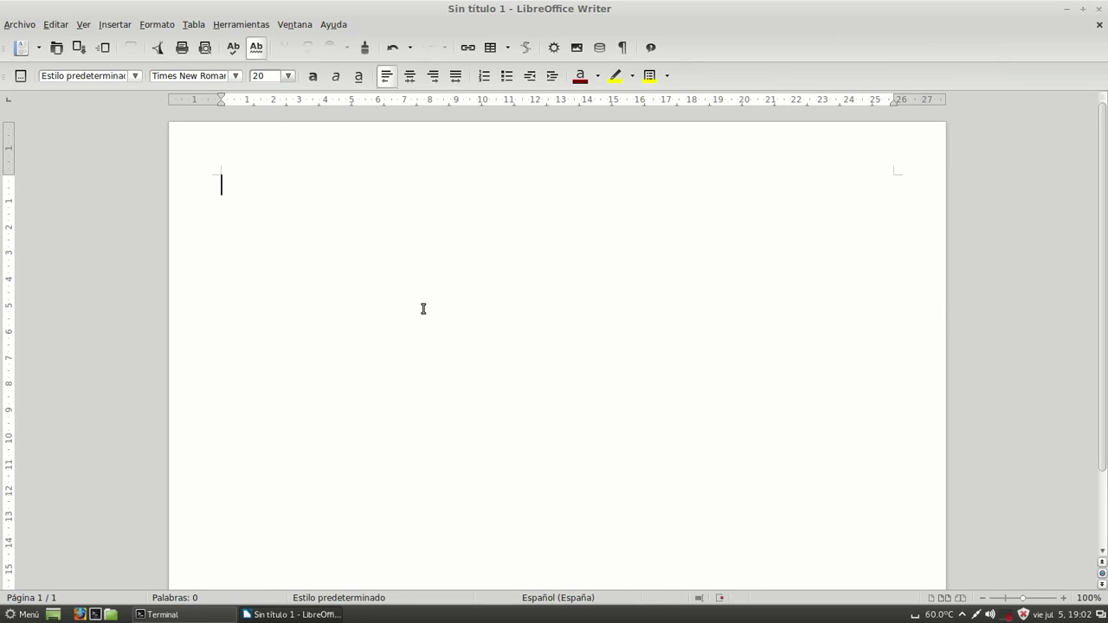
- Write "~ → Virgulilla" on the first line of the document, correcting the spelling of the word
text(~)
key(space)
text(-> )
text(Virgula)
key(BackSpace)
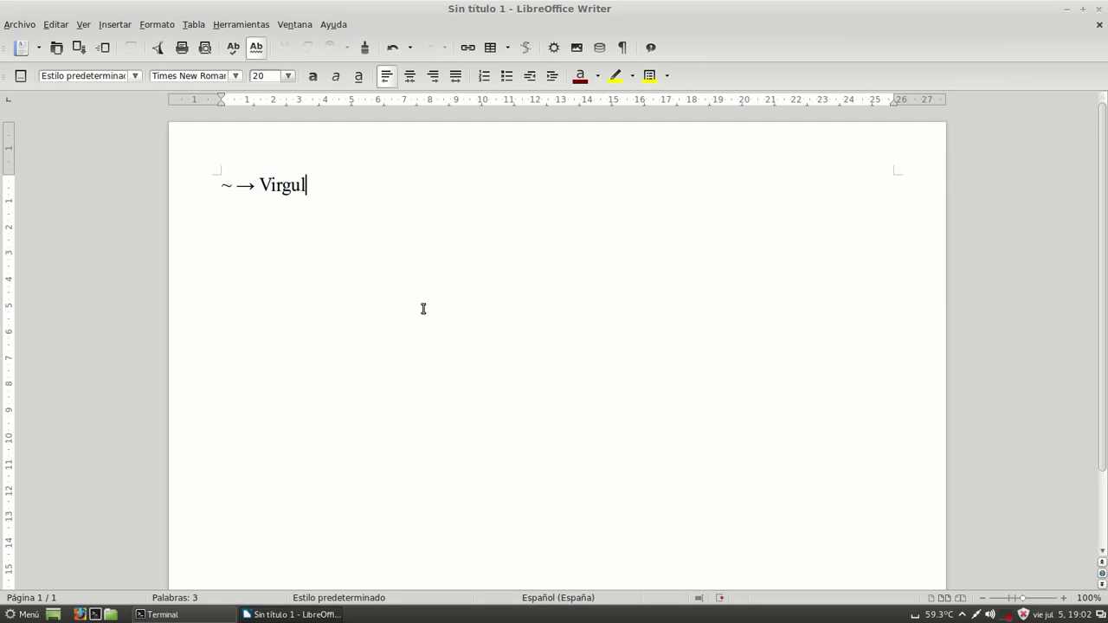
text(o)
key(BackSpace)
text(illa >)
key(BackSpace)
- Continue the line with "→ Nos indica que estamos en nuestro di"
text(-> Nos indi)
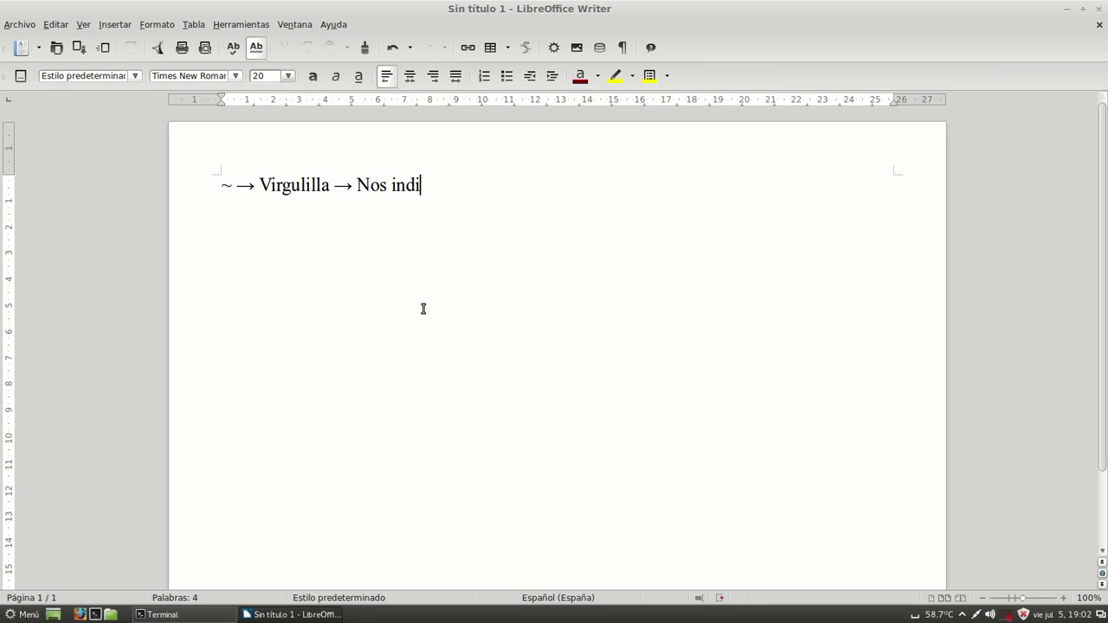
text(ca que estamos)
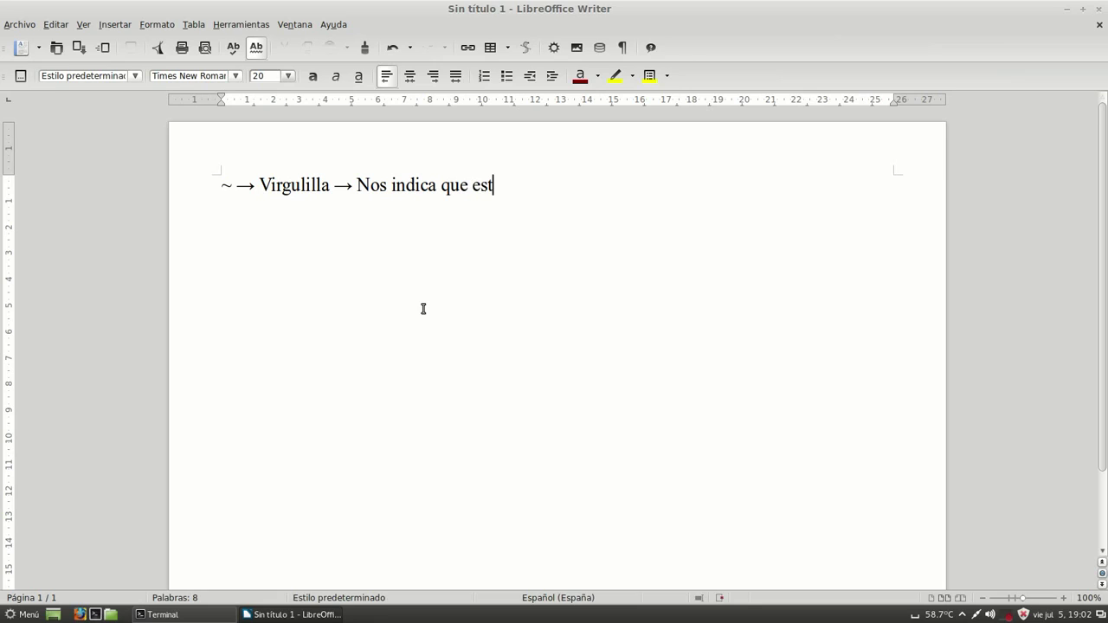
text( en nuestro di)
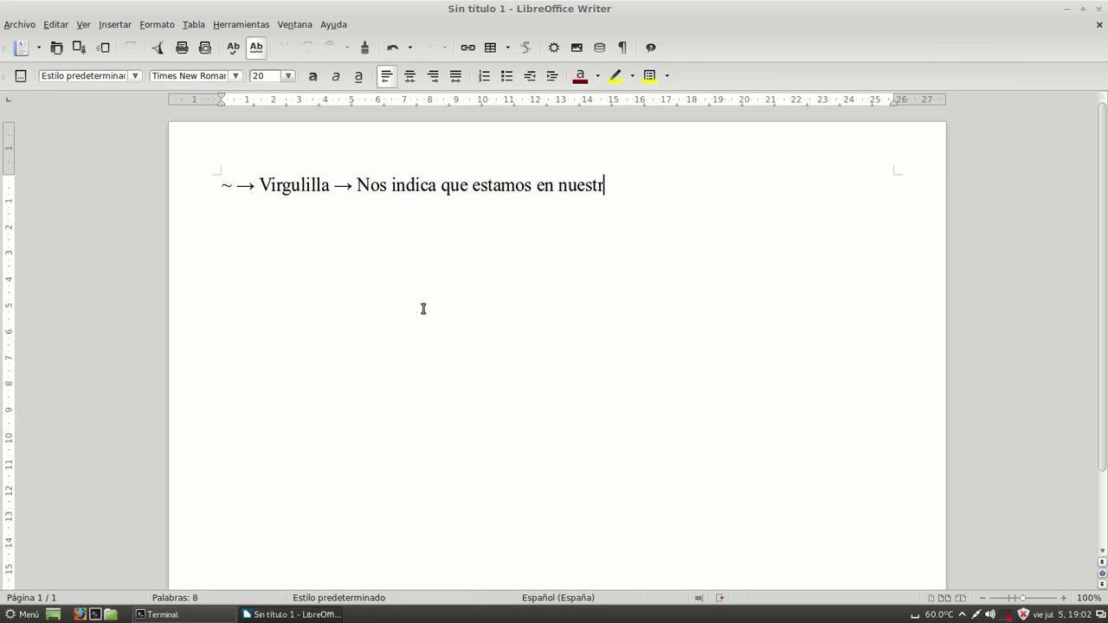